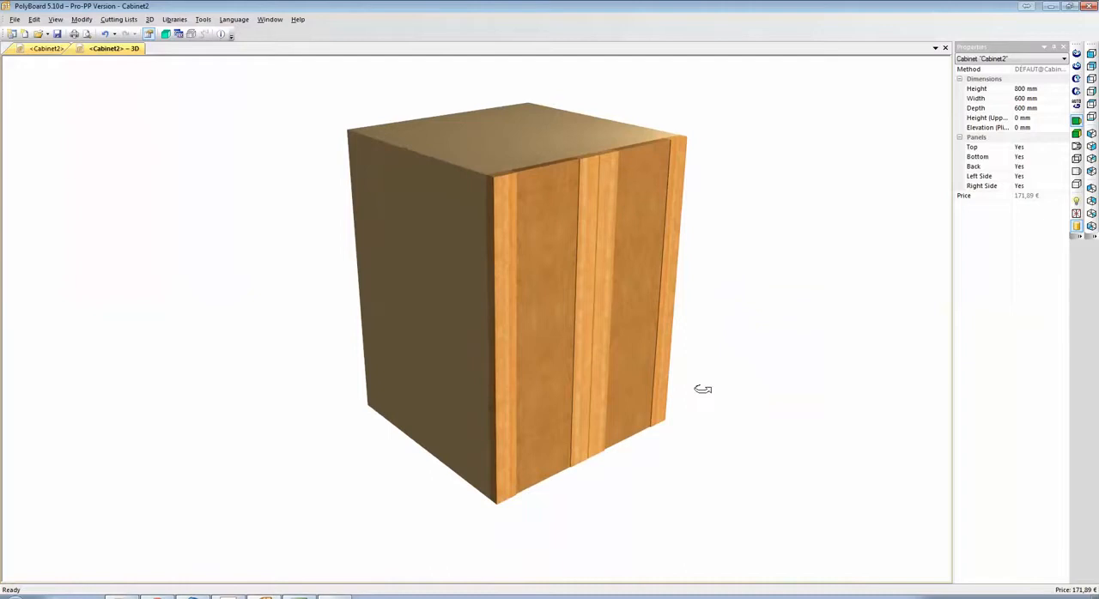
Inspect the finished cabinet in 3D from several angles, including with its double doors open and closed again.
drag(697, 387, 586, 374)
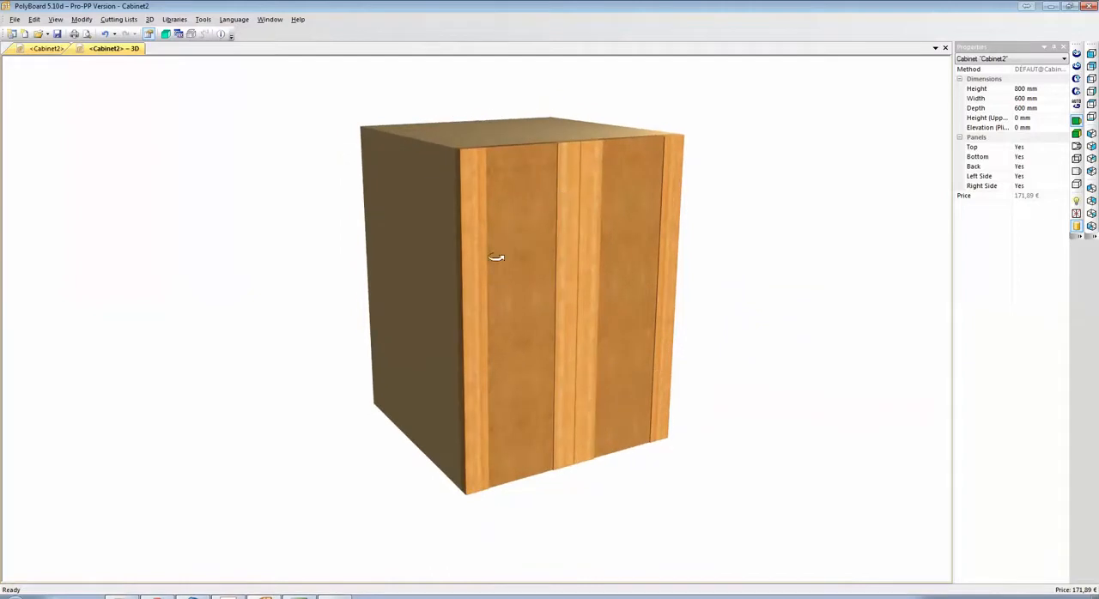
drag(496, 258, 551, 203)
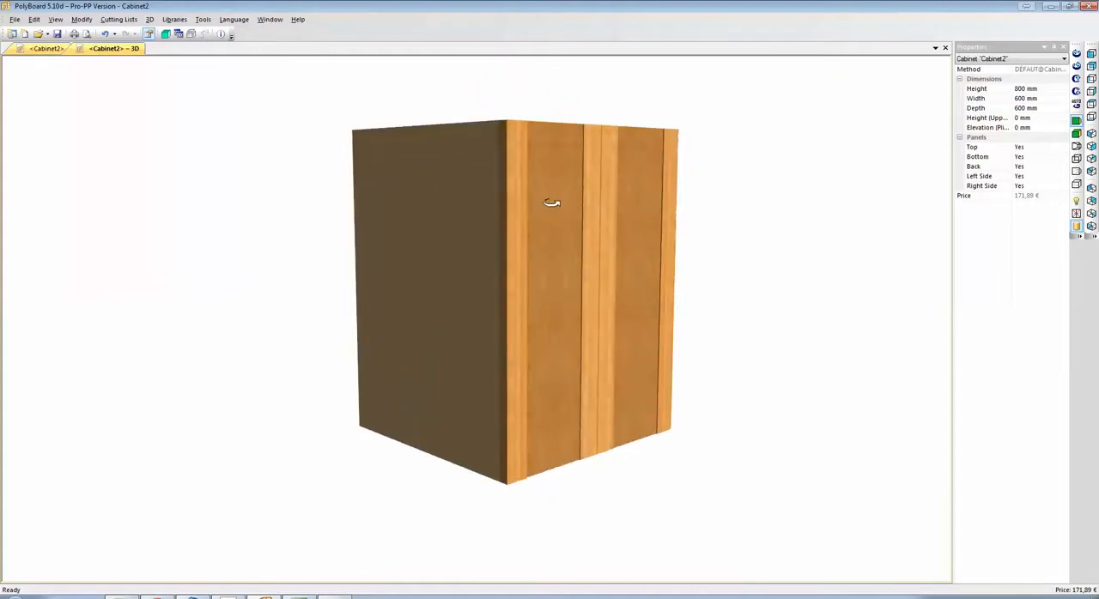
drag(596, 250, 554, 307)
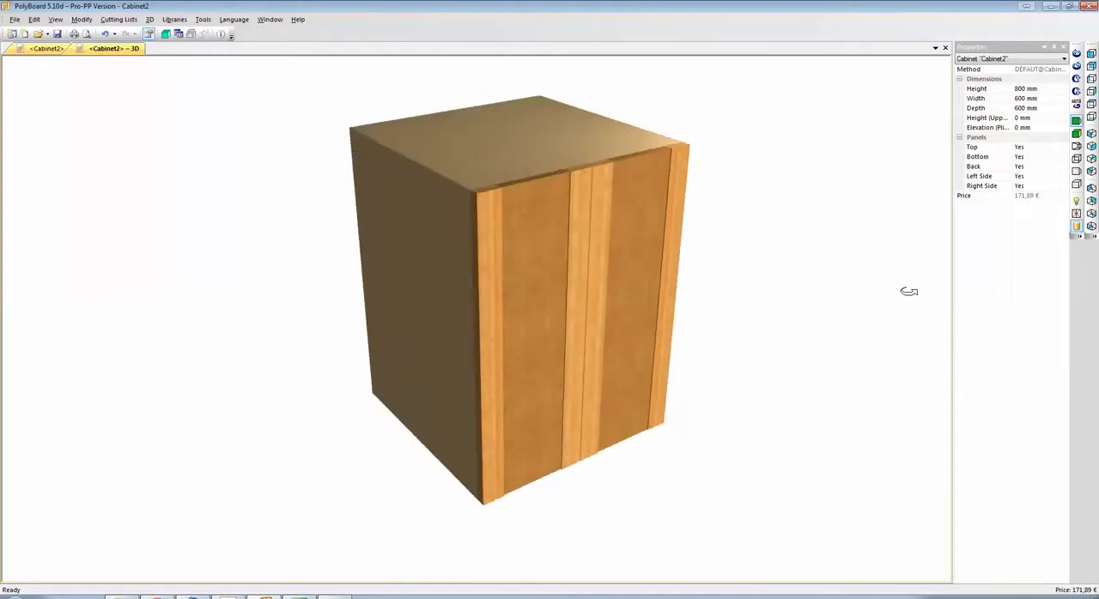
click(1075, 212)
drag(807, 309, 895, 328)
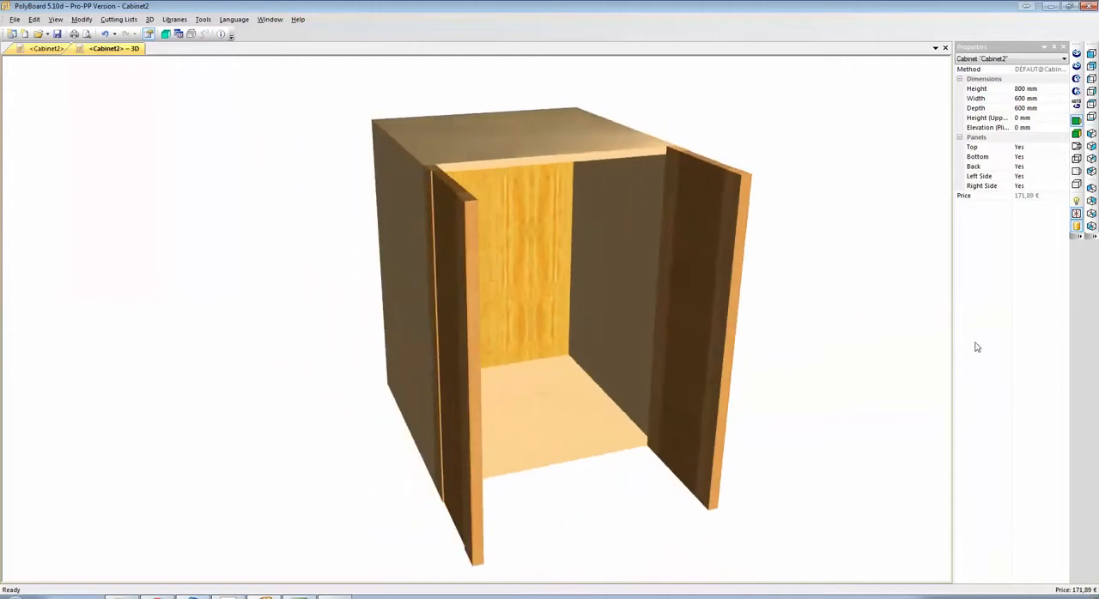
click(1076, 214)
drag(702, 317, 622, 334)
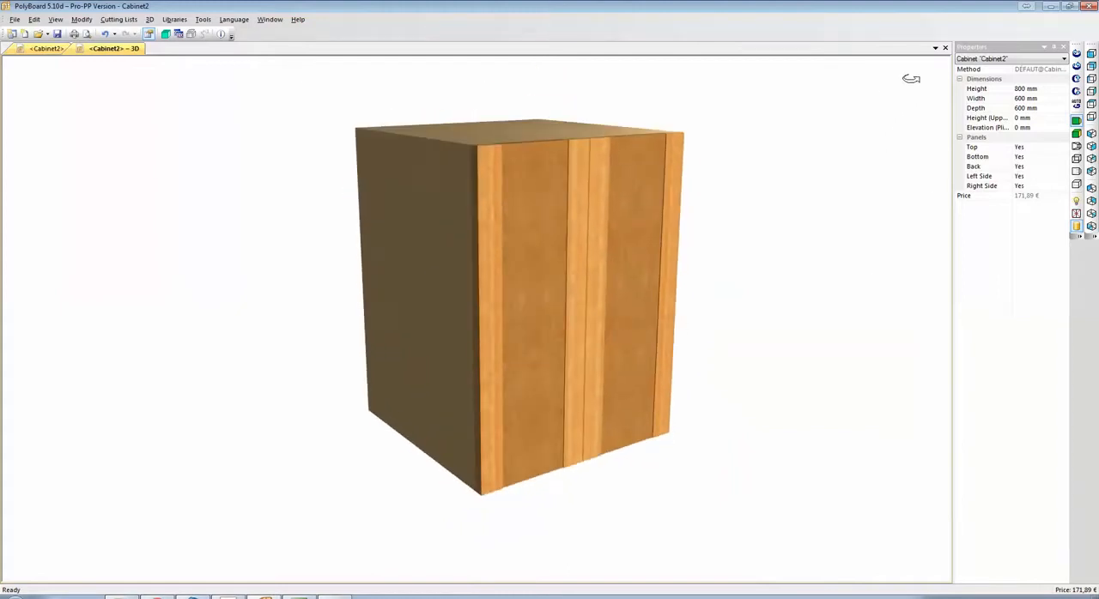
Close the 3D view and the Cabinet2 project without saving the changes.
click(945, 48)
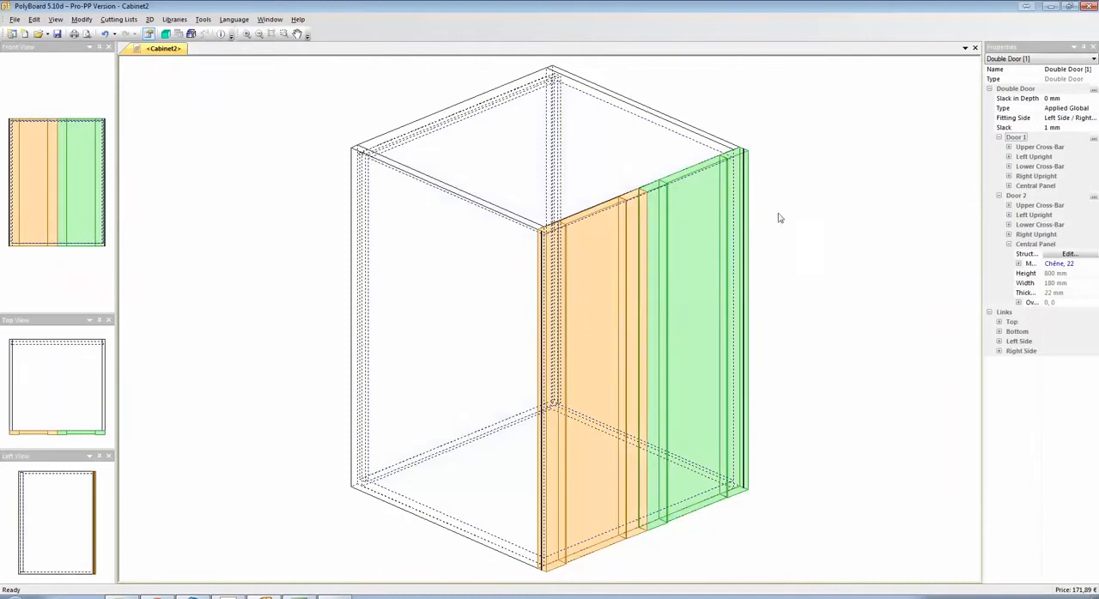
click(974, 48)
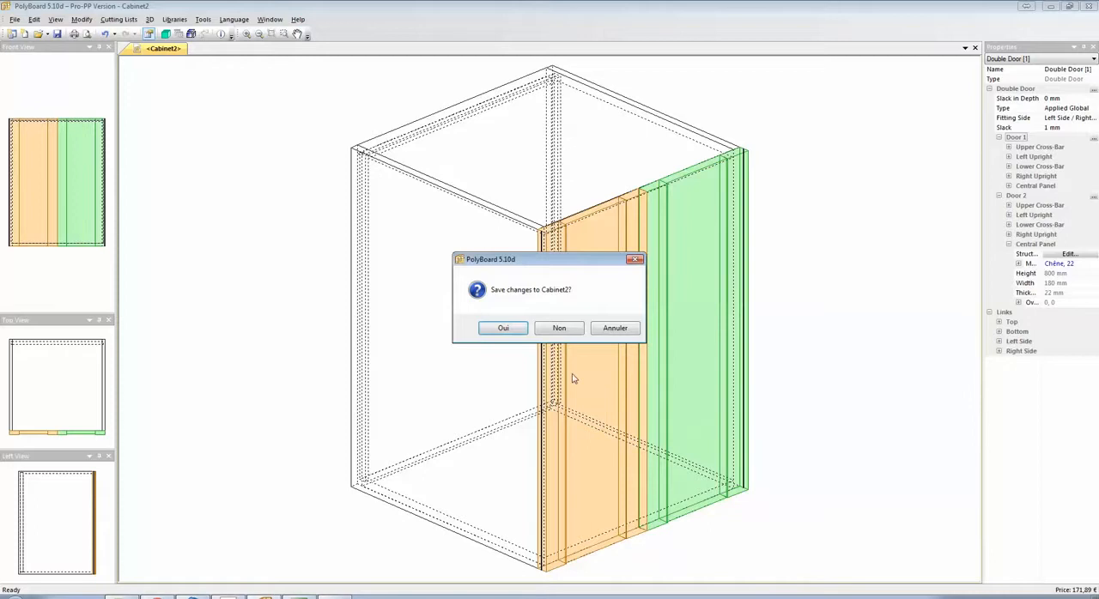
click(560, 328)
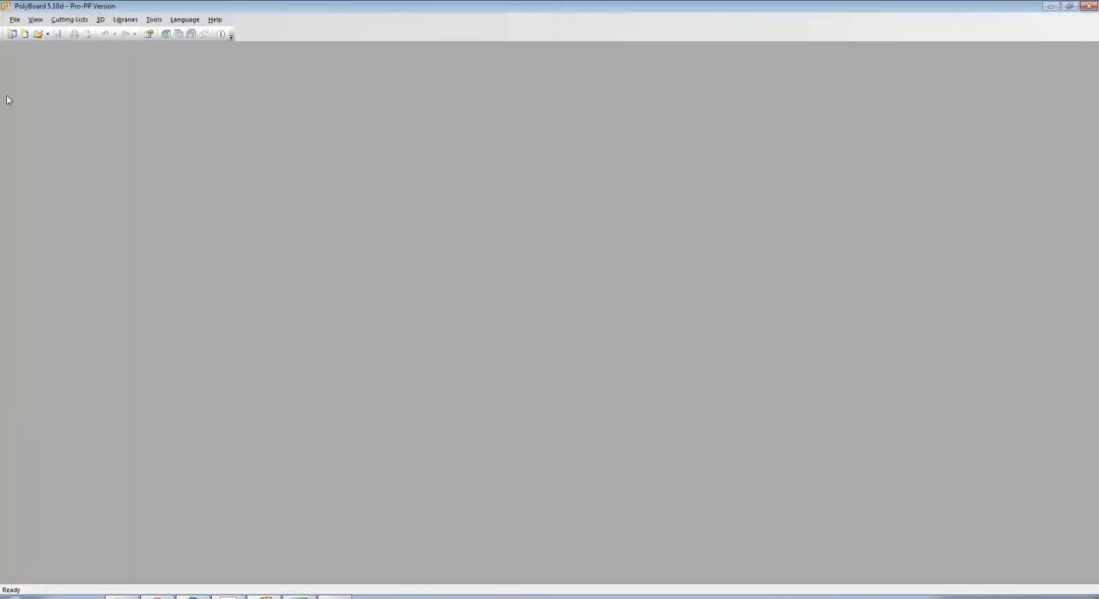
Create a new box cabinet with the default method and set its height to 800 mm.
click(24, 34)
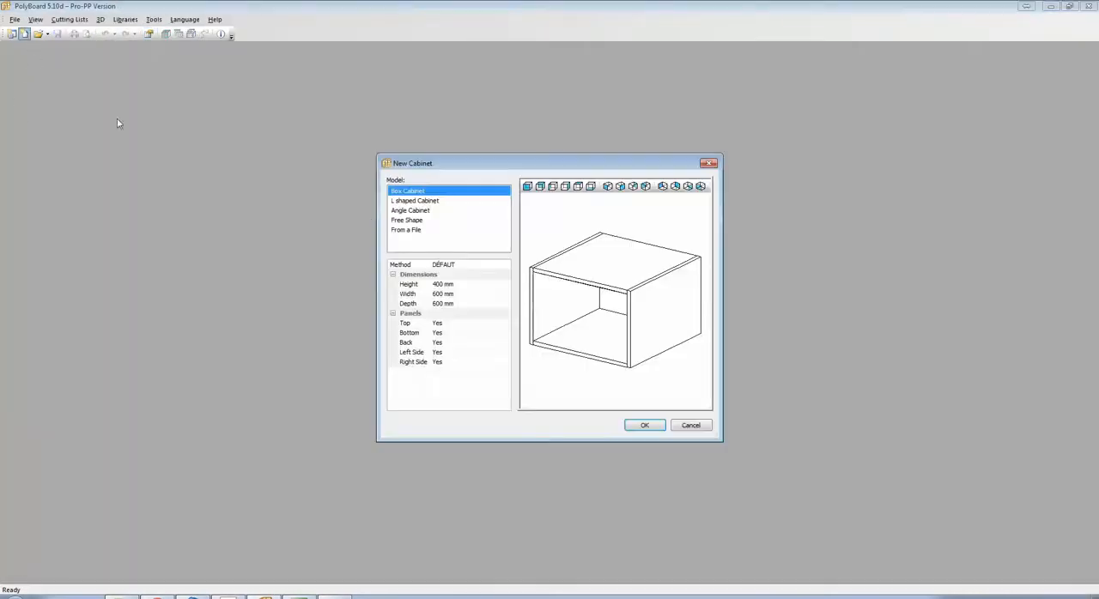
click(650, 428)
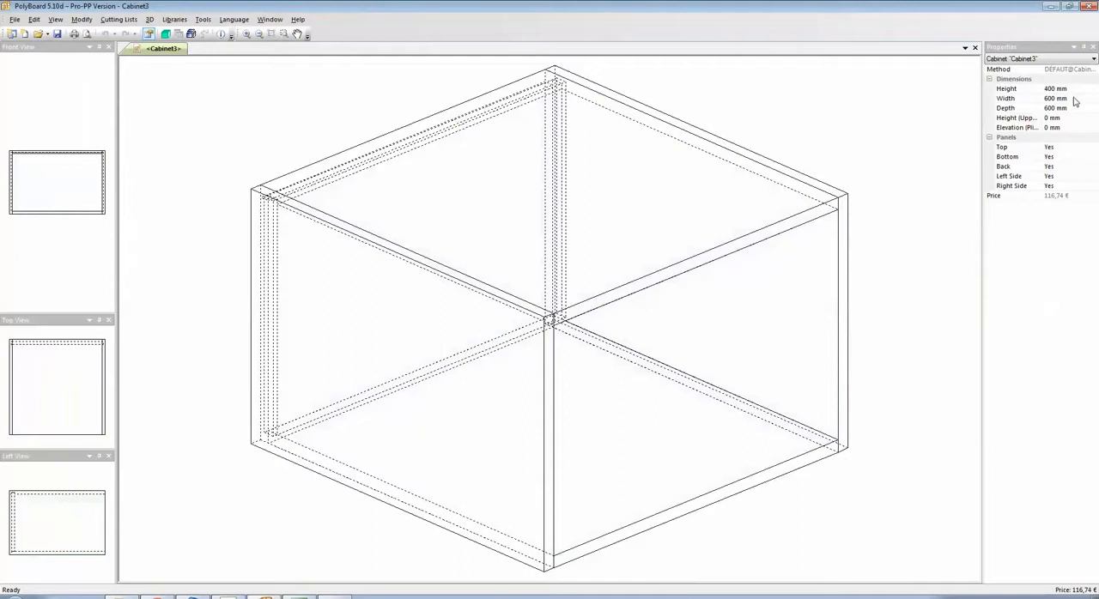
click(1017, 89)
text(80)
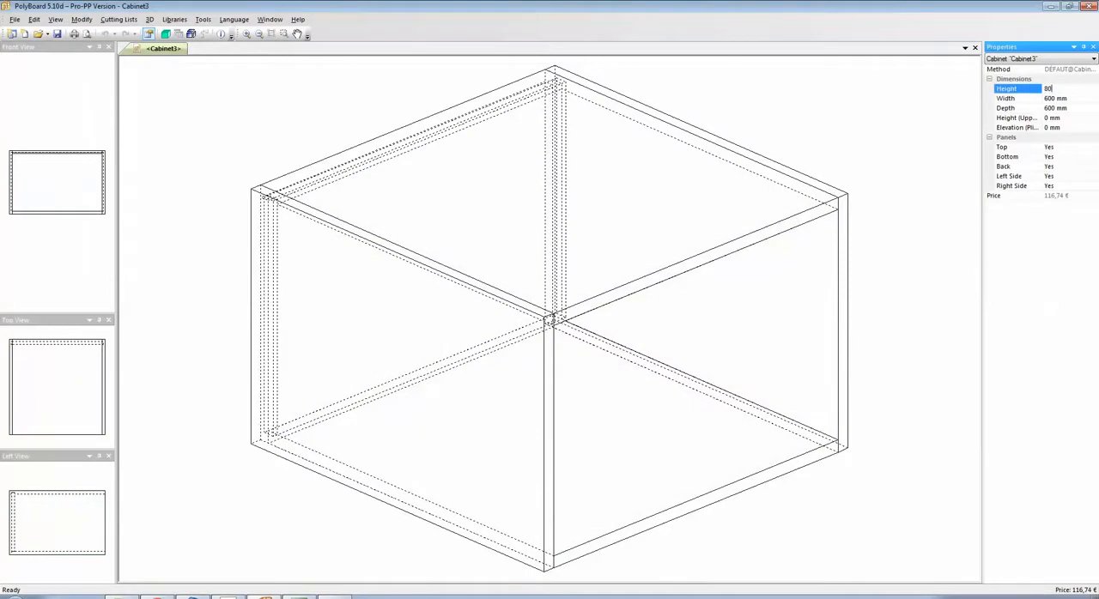
text(0)
key(Return)
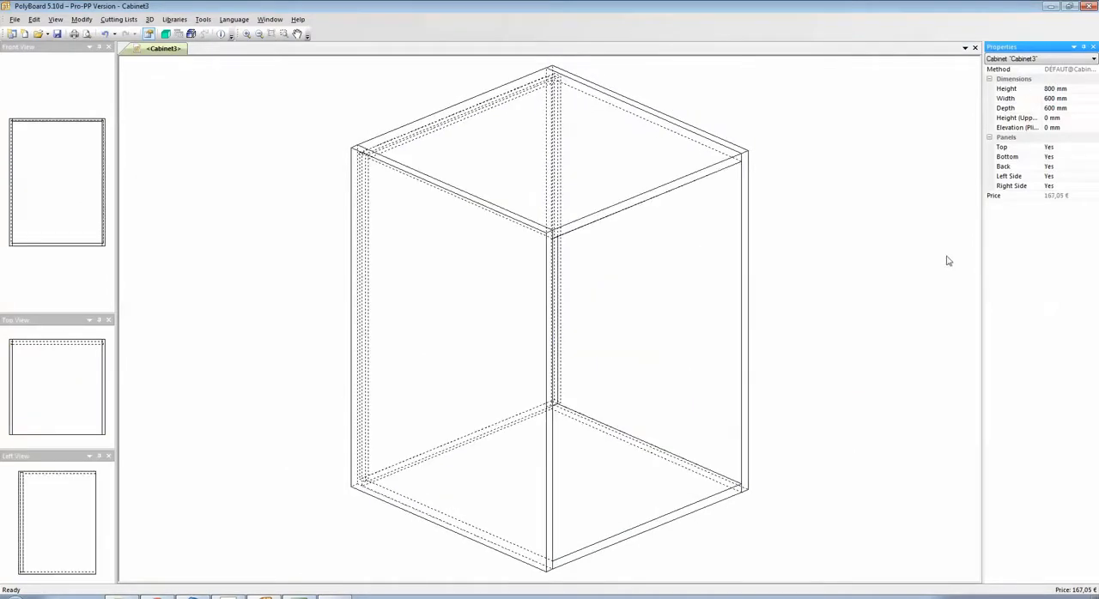
Add an Applied Global double door to the cabinet's interior zone.
middle_drag(841, 321, 824, 297)
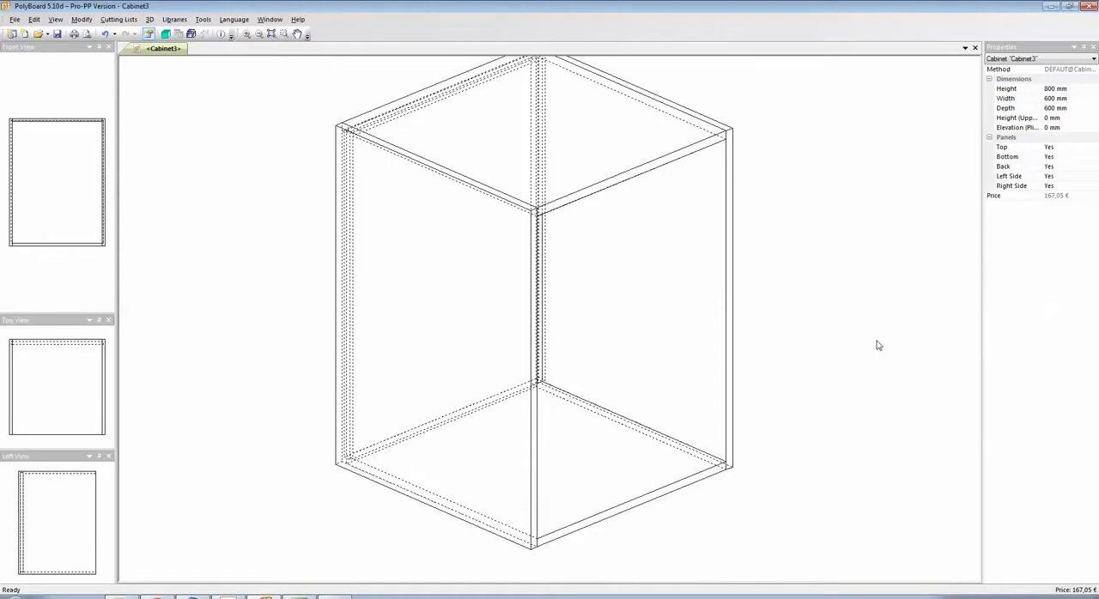
right_click(645, 248)
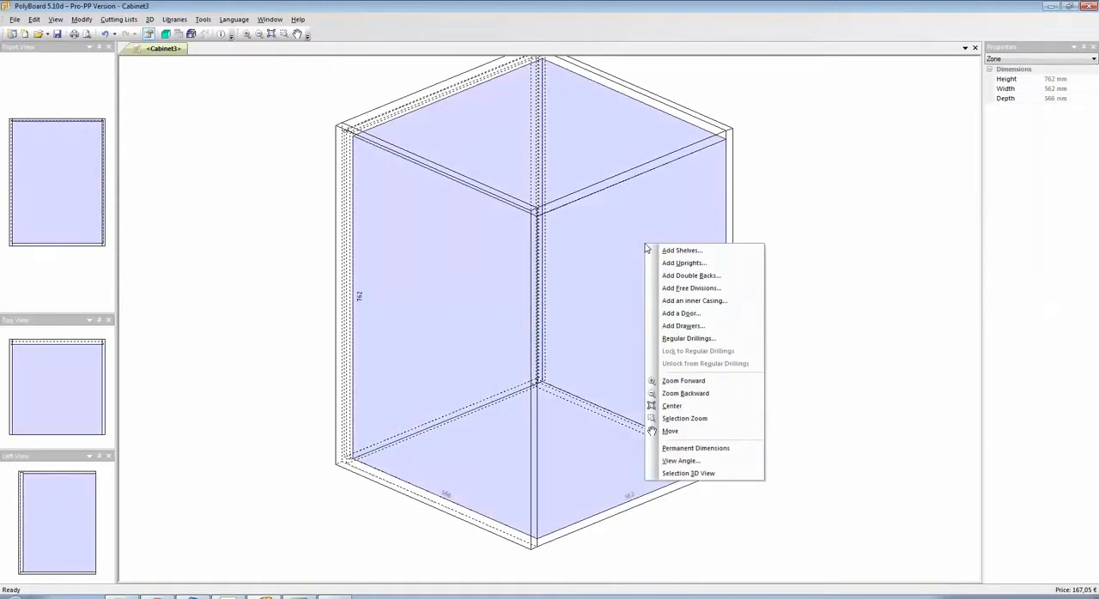
click(677, 313)
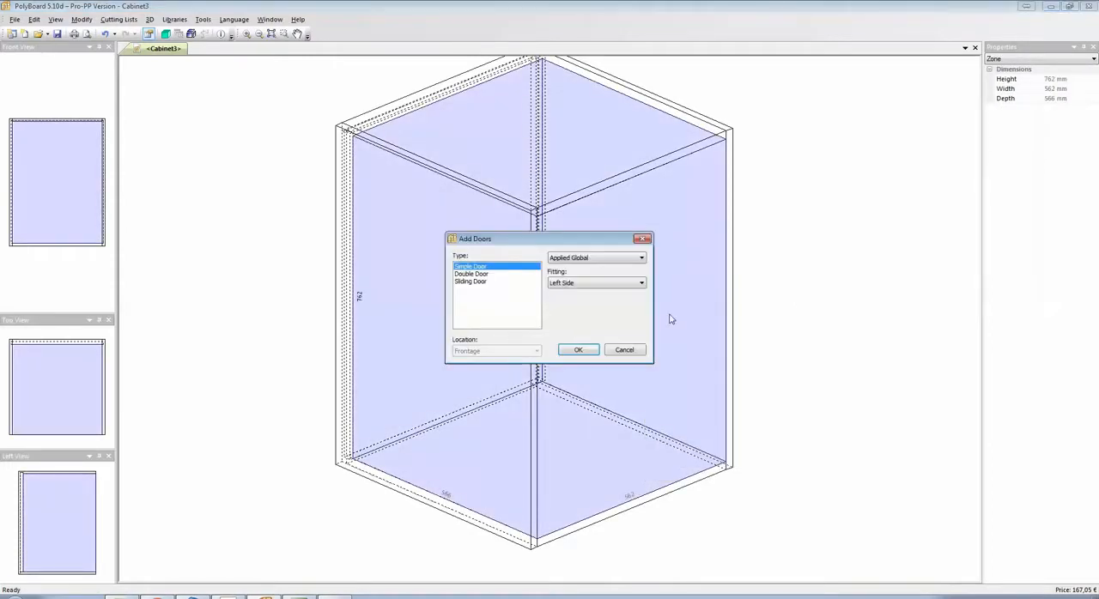
click(470, 274)
click(577, 350)
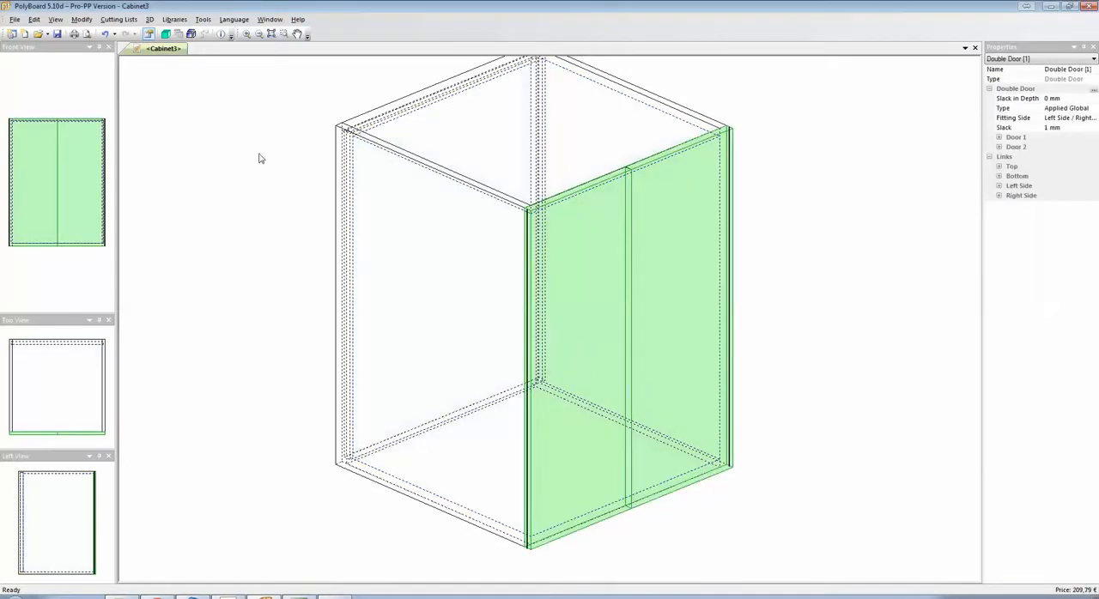
Switch the interface language to French.
click(234, 19)
click(239, 33)
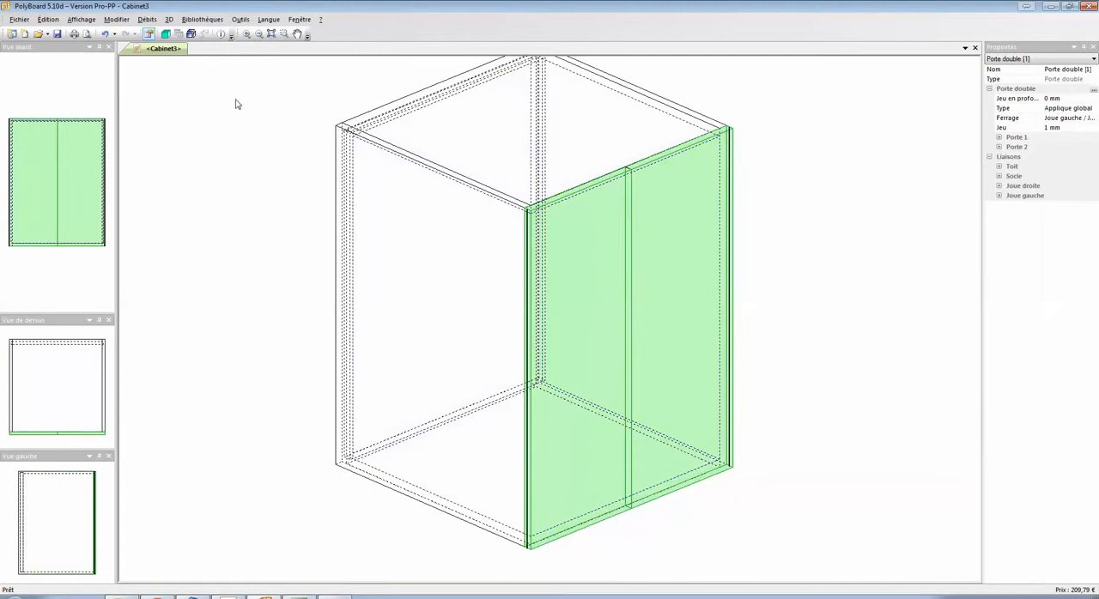
Check the plain double doors in 3D, opening and closing them, and return to the cabinet drawing.
click(166, 35)
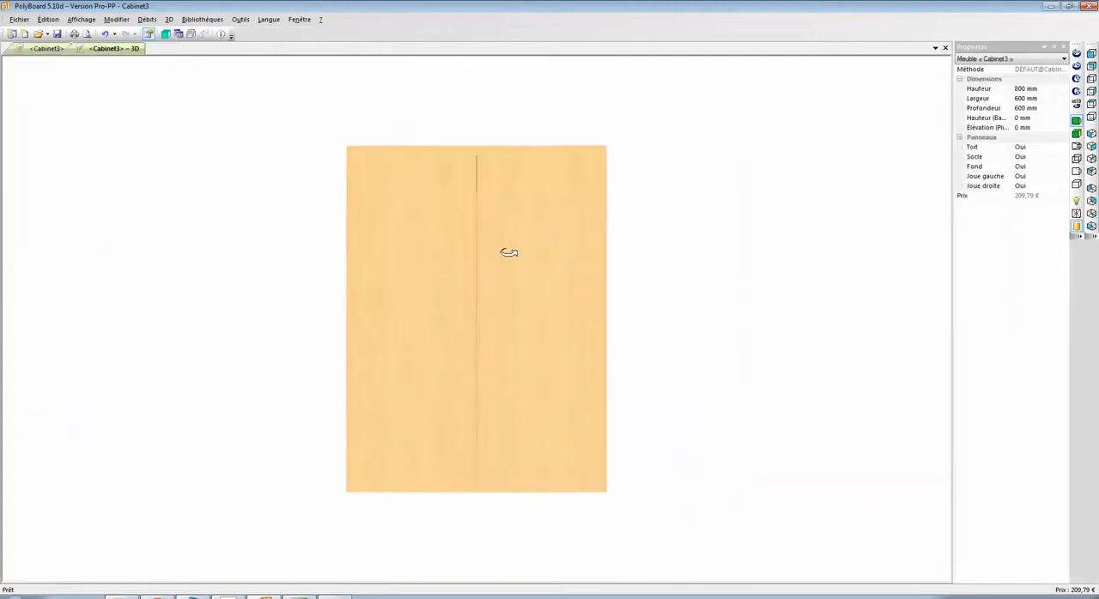
drag(508, 253, 795, 334)
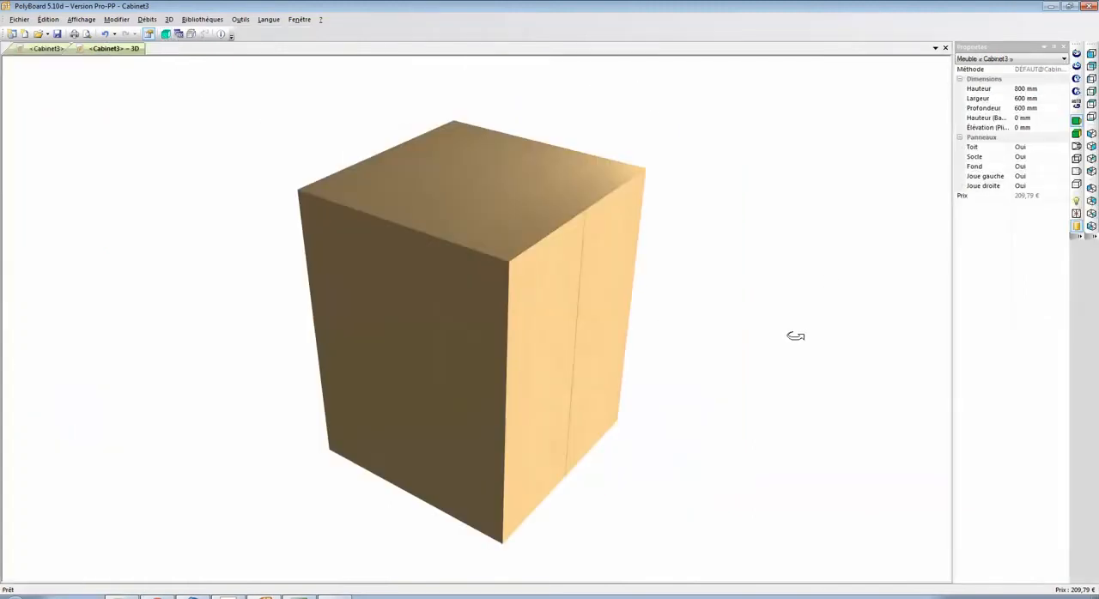
click(1075, 214)
click(1075, 214)
click(45, 49)
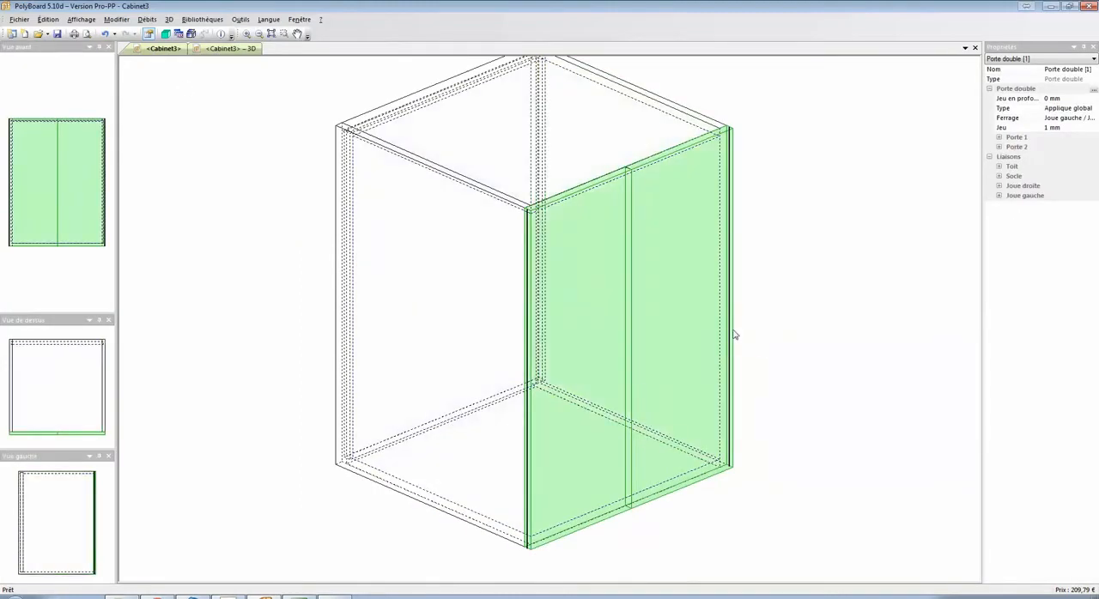
Define an assembly for Porte 1 with priority Montant filant and central panel material Chêne, 22.
click(603, 185)
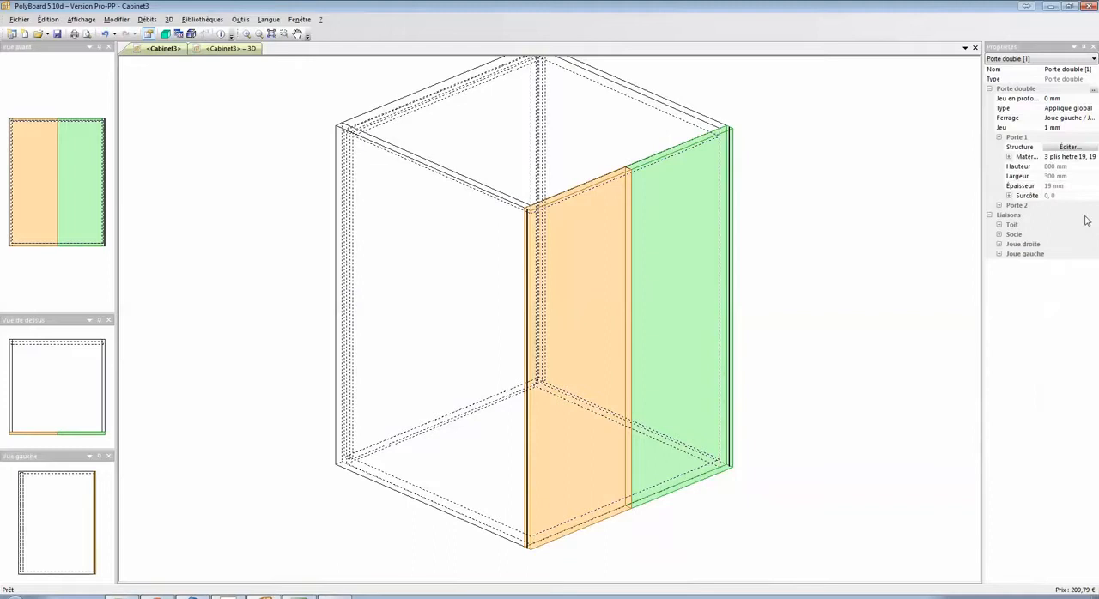
click(1062, 150)
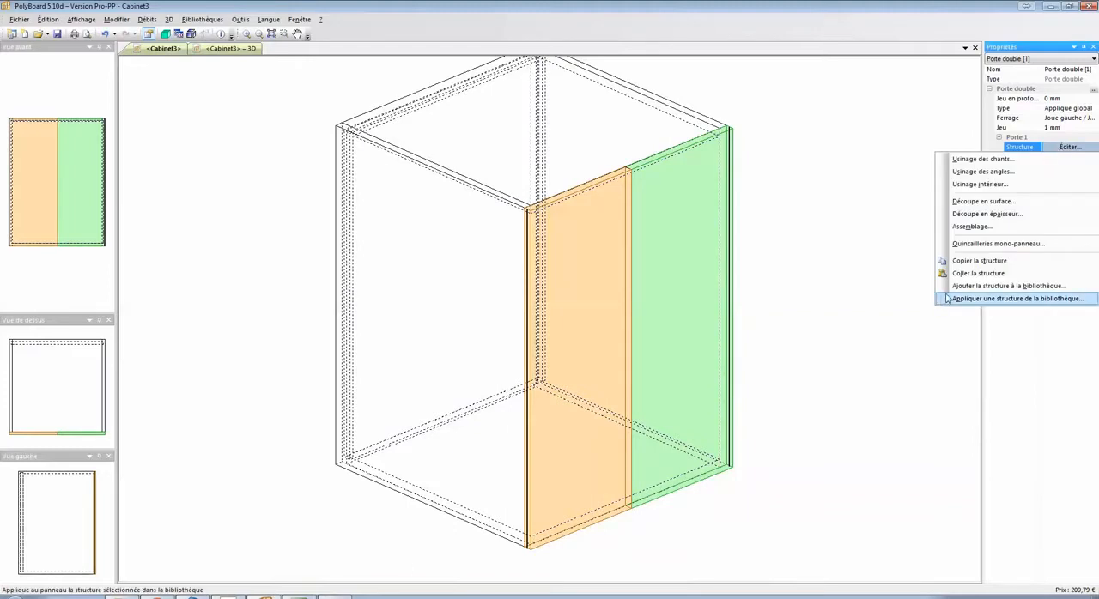
click(972, 226)
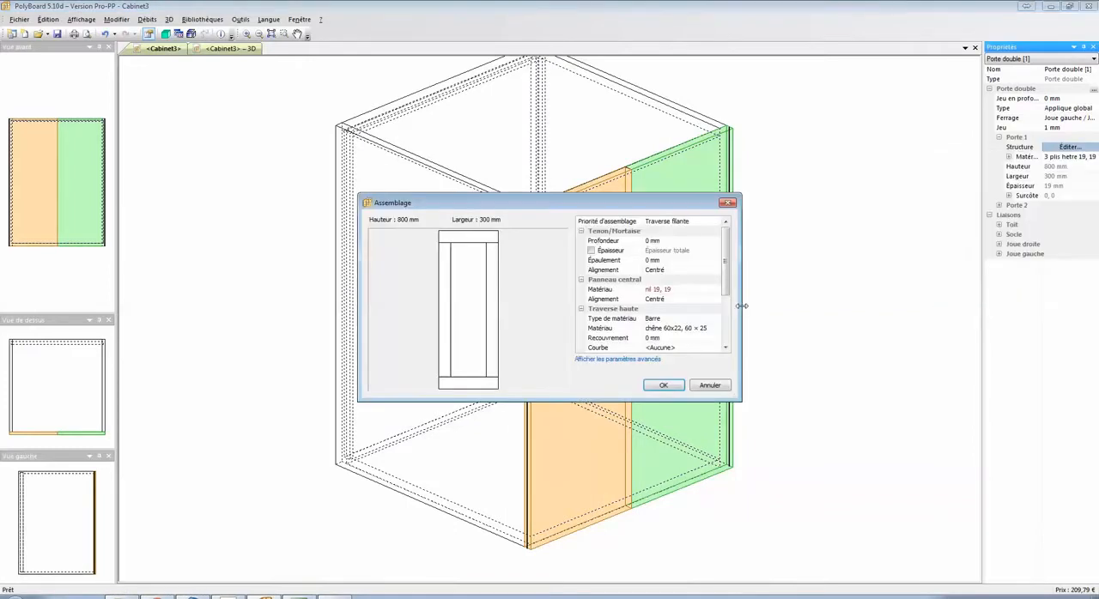
click(704, 223)
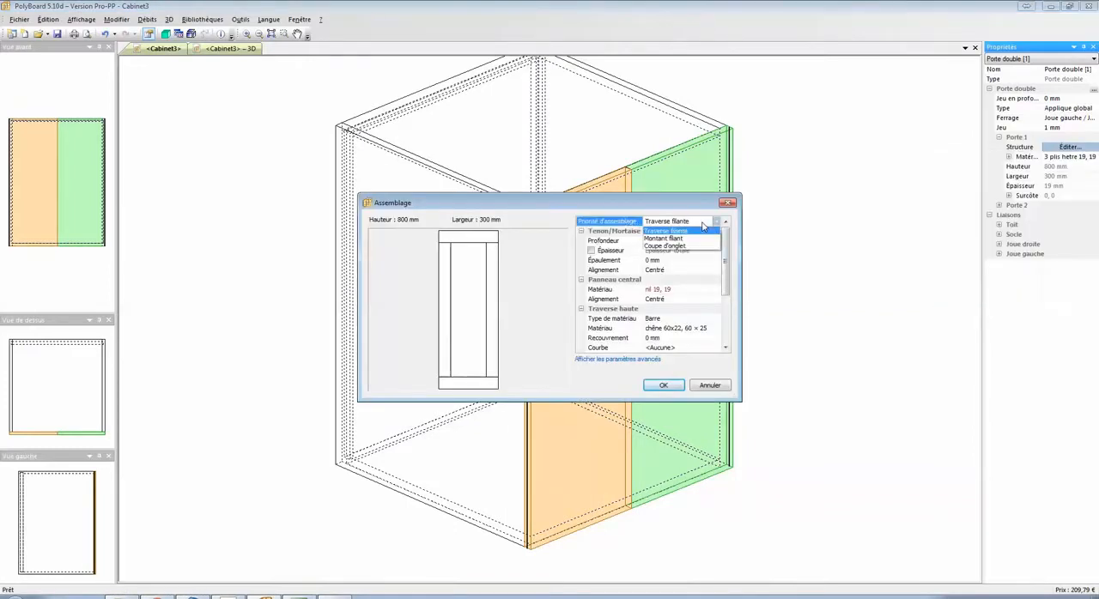
click(674, 238)
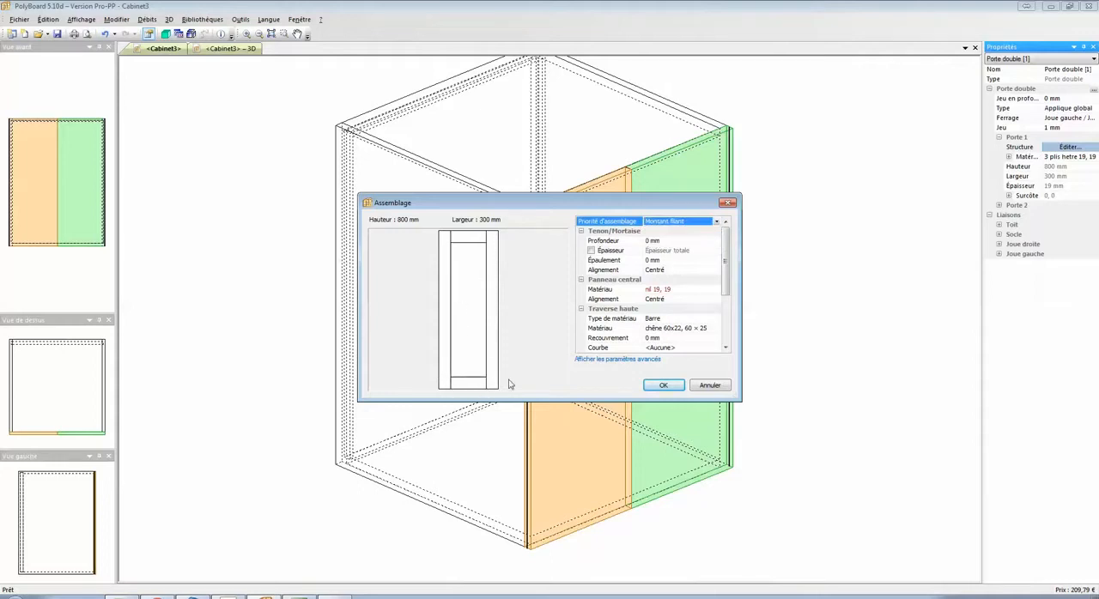
click(687, 293)
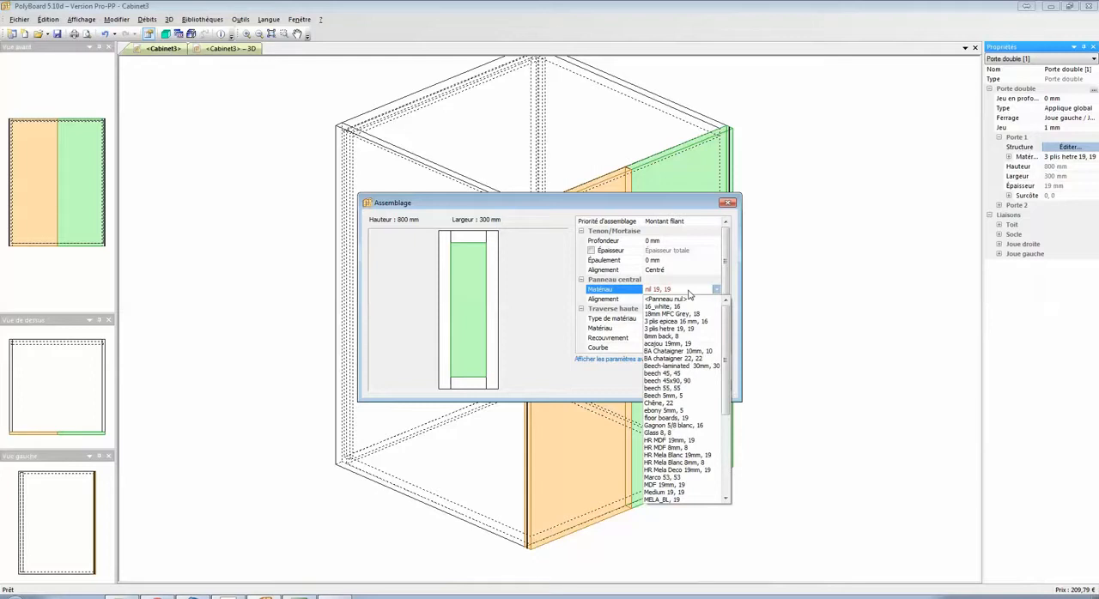
click(677, 402)
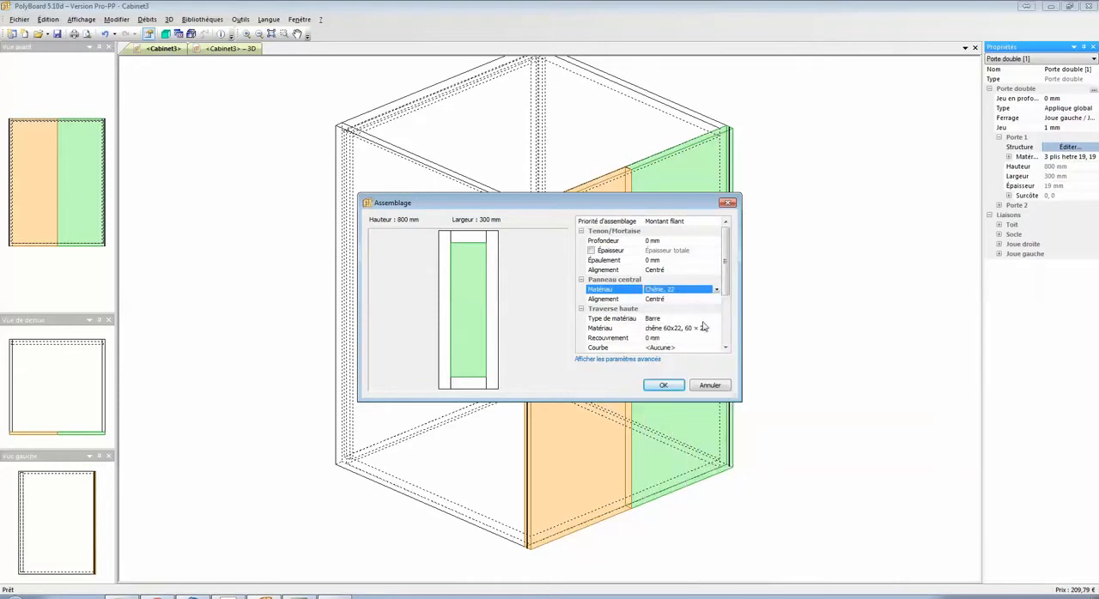
Set the material of the assembly's top rail (Traverse haute) to <Barre nulle>.
scroll(724, 296, down, 1)
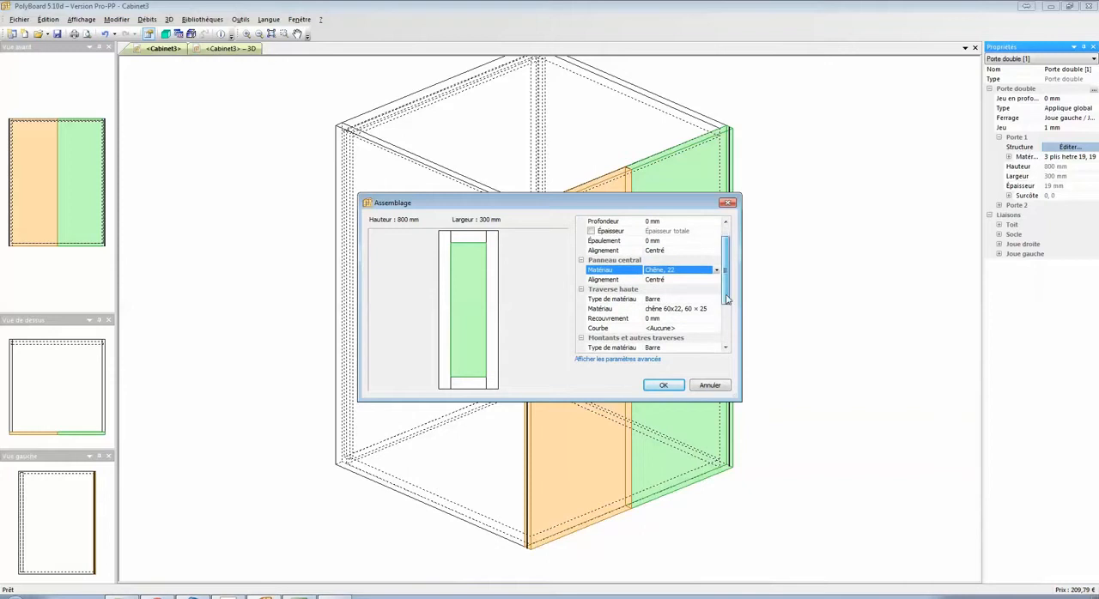
click(620, 292)
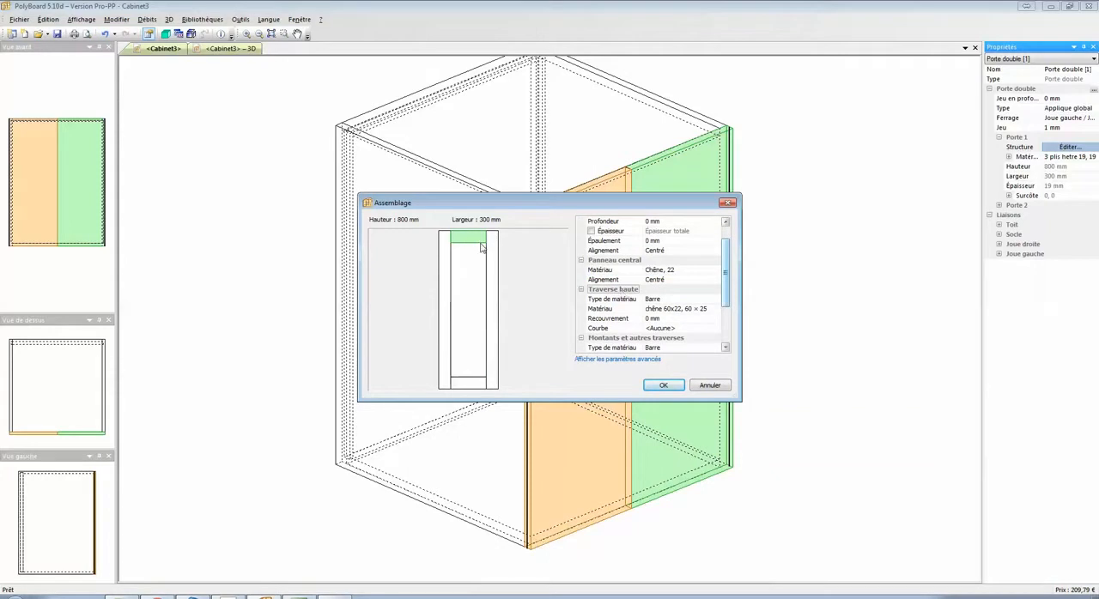
click(697, 309)
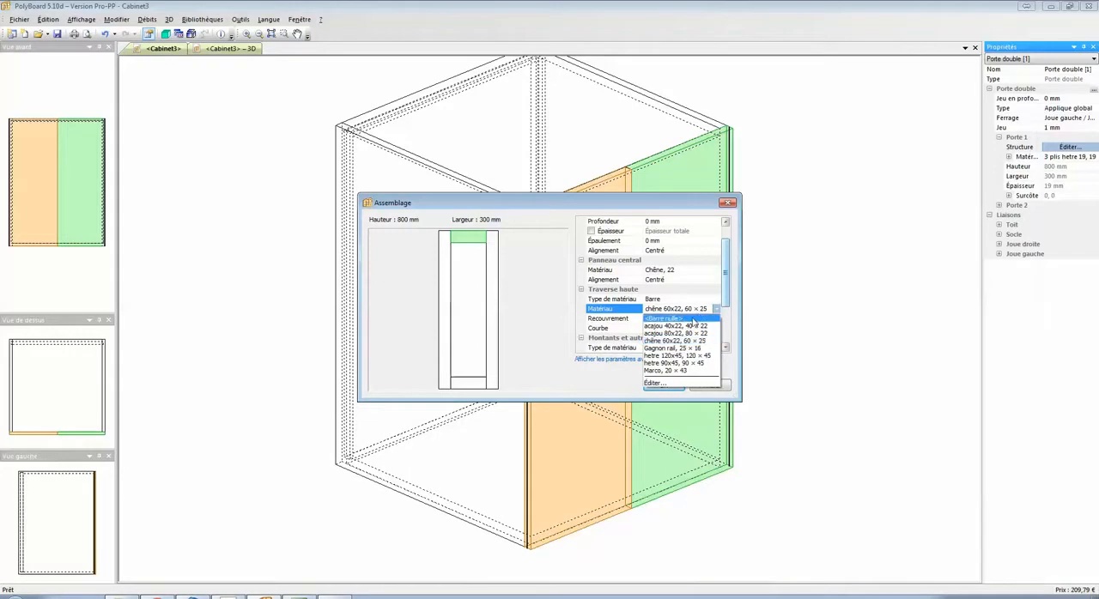
click(693, 320)
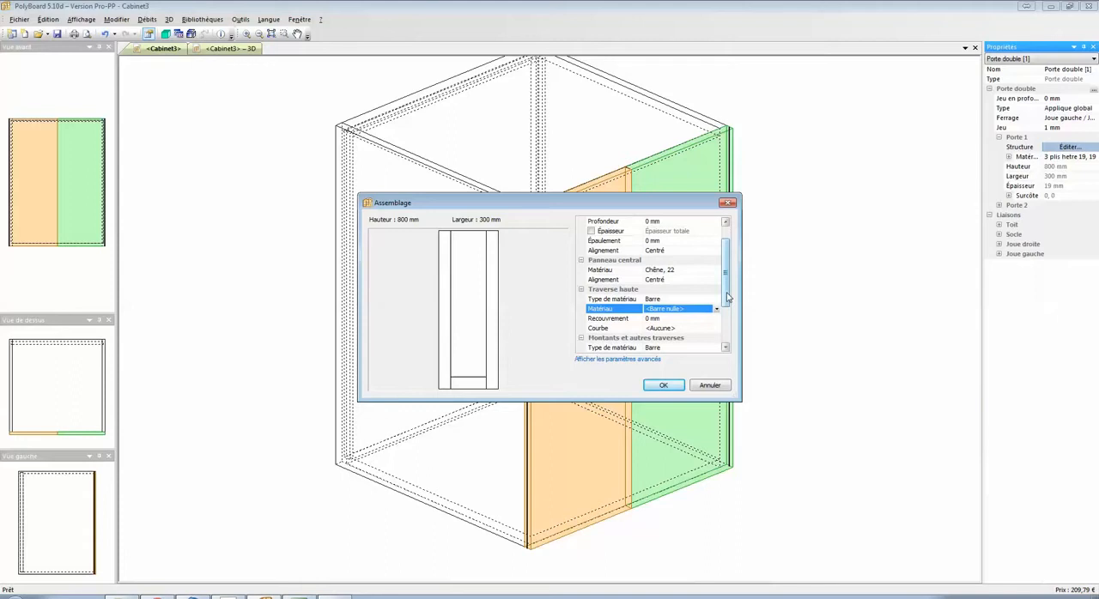
Show the advanced assembly parameters and set the material of the bottom rail (Traverse basse) to <Barre nulle>.
scroll(726, 292, down, 2)
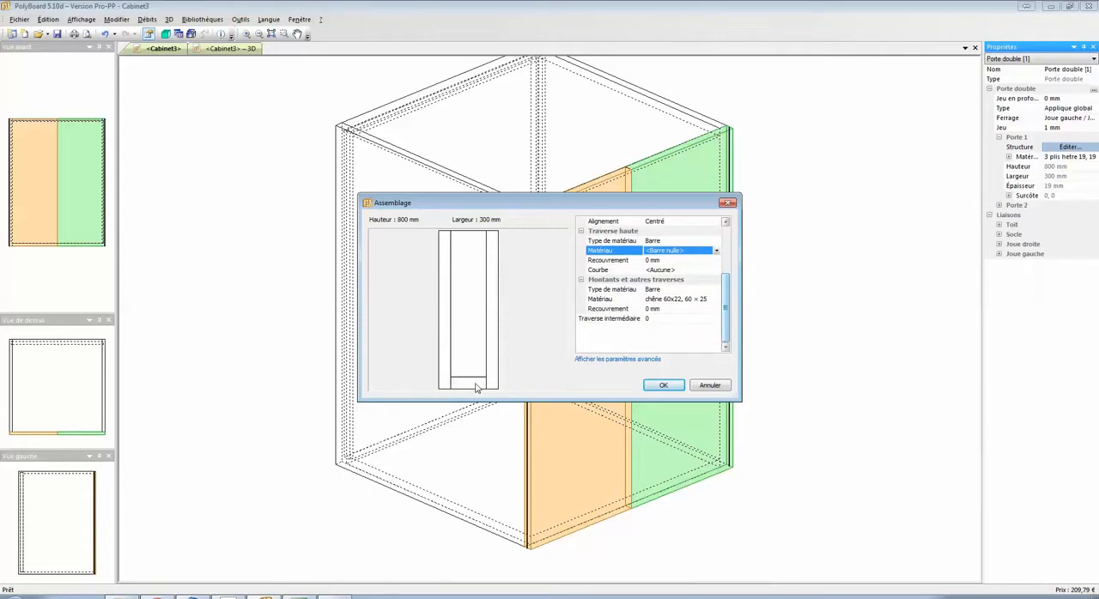
click(590, 363)
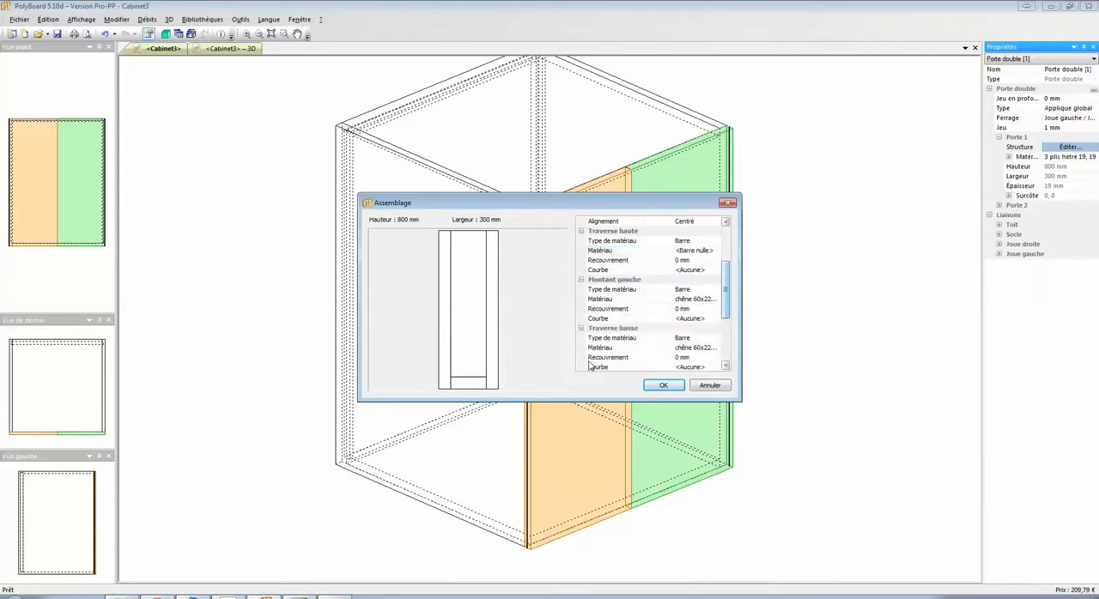
click(606, 331)
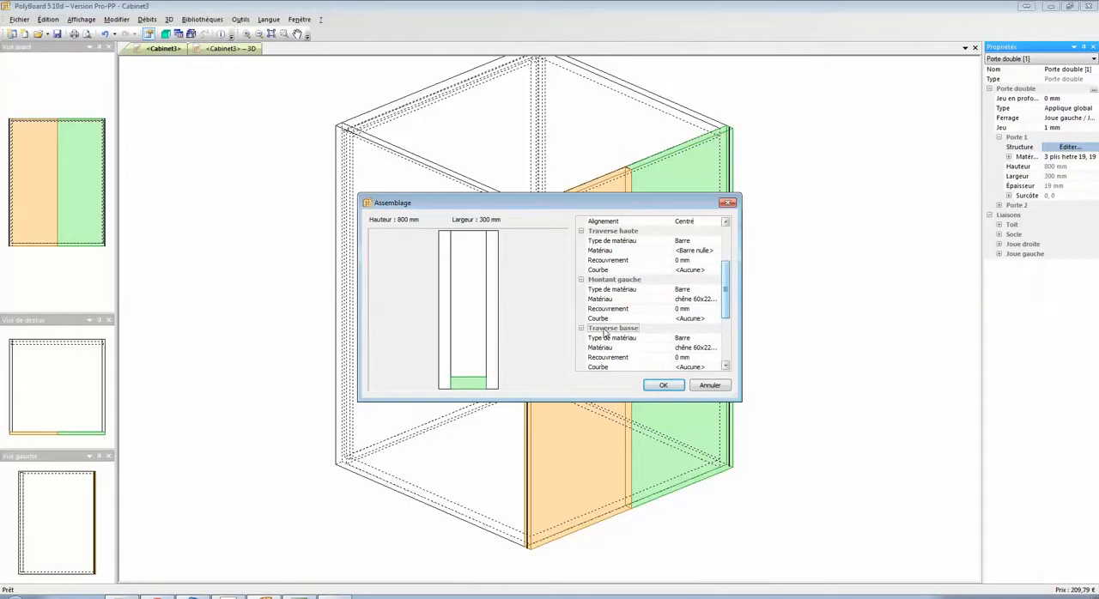
click(693, 346)
click(700, 349)
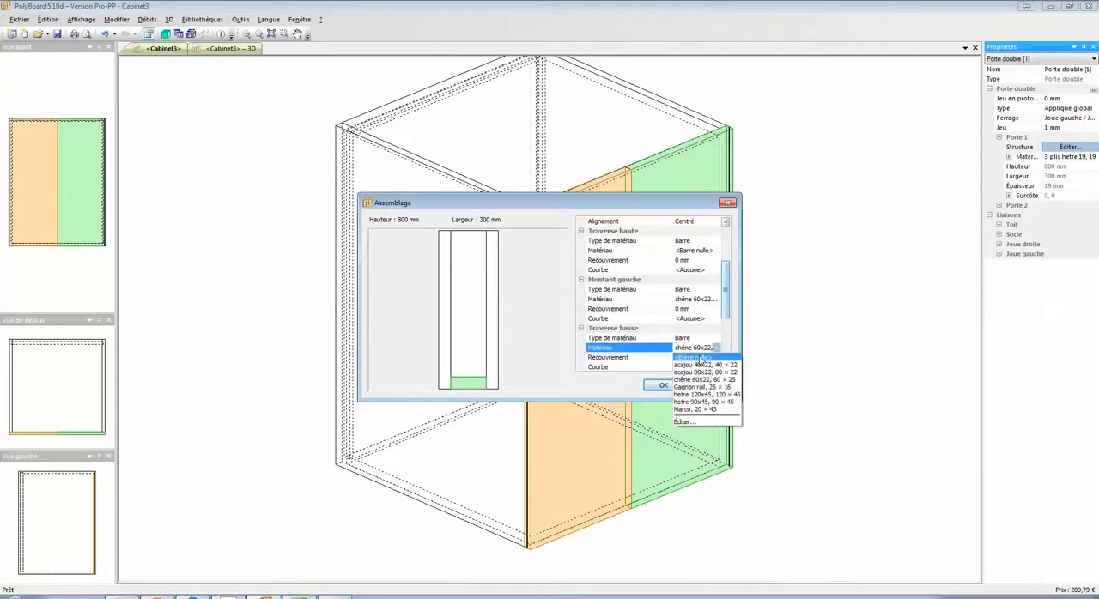
click(701, 357)
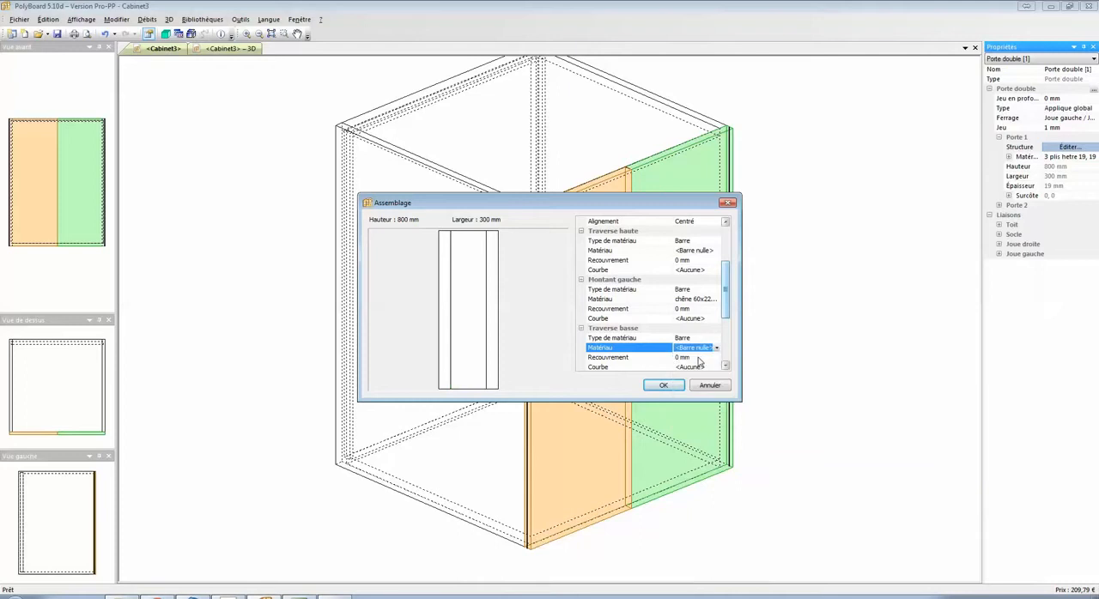
Set the alignment of the central panel (Panneau central) to Arrière and accept the Porte 1 assembly.
drag(725, 307, 725, 273)
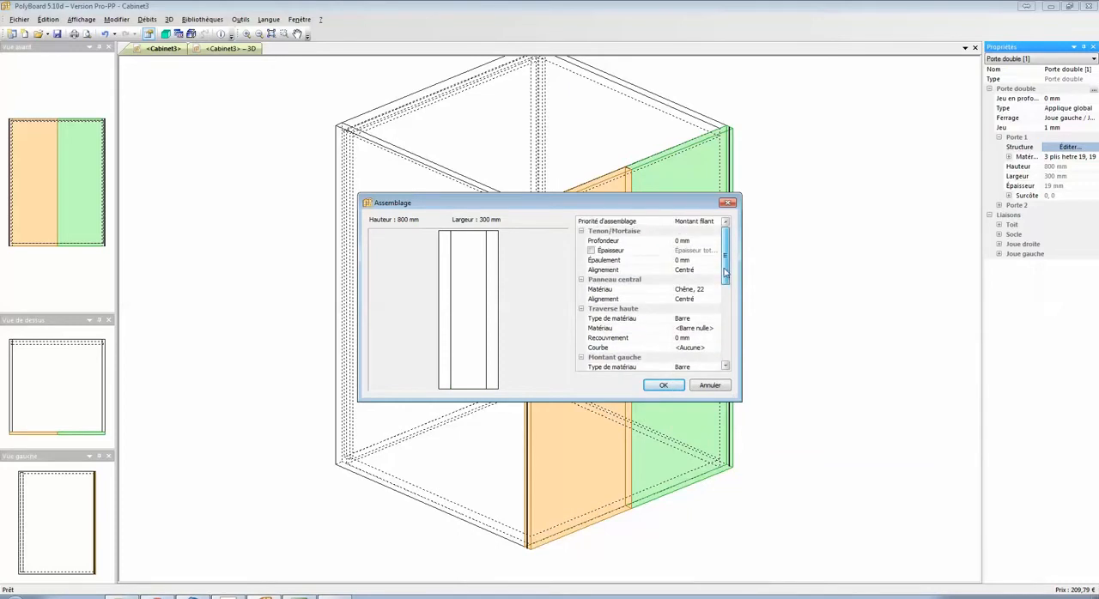
click(606, 283)
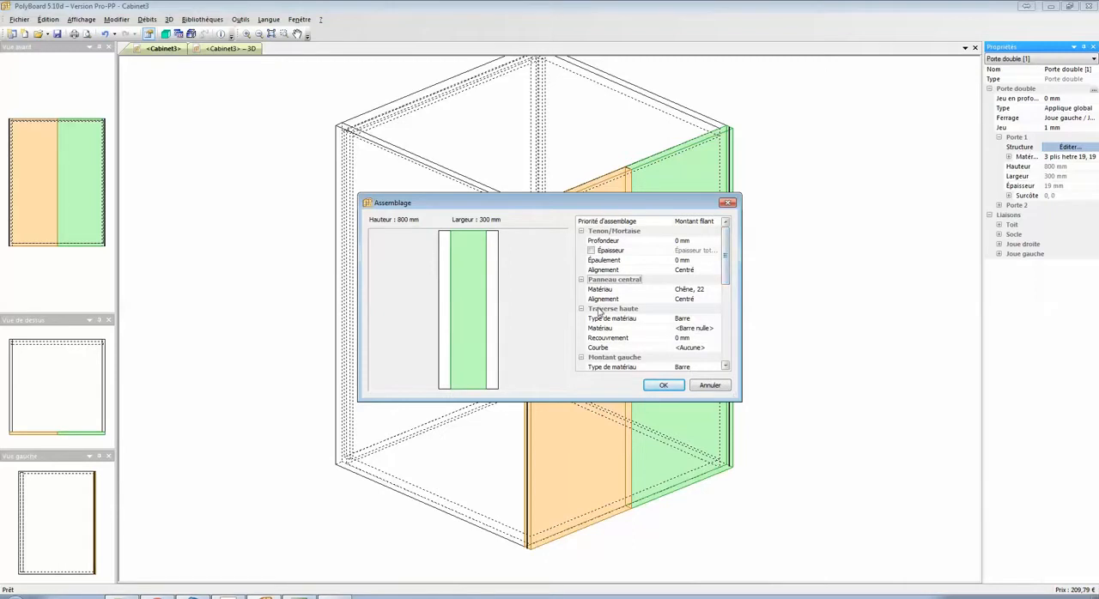
click(693, 300)
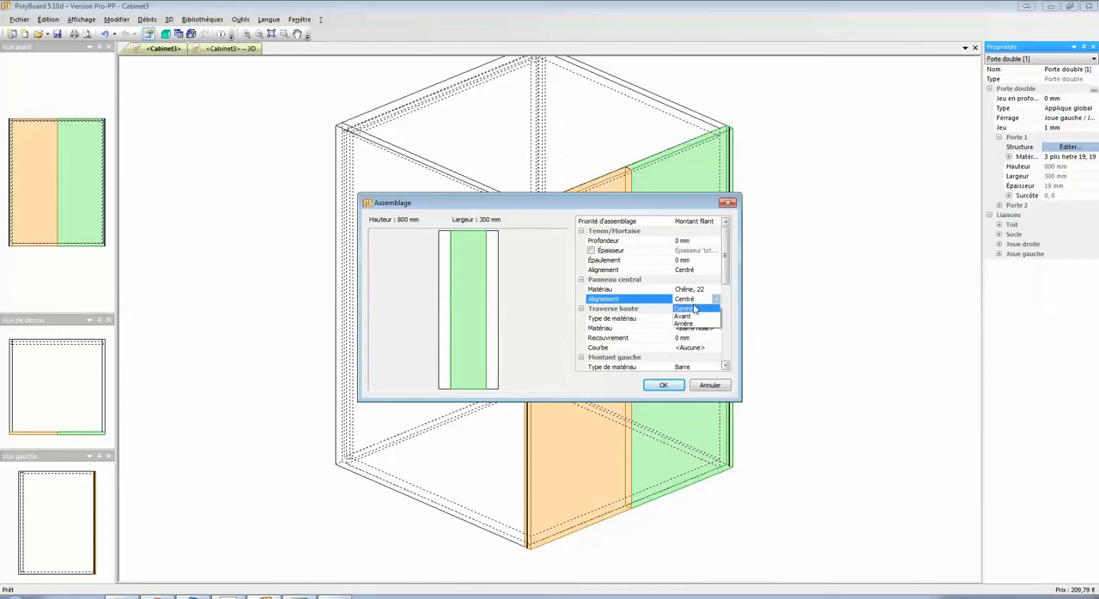
click(694, 324)
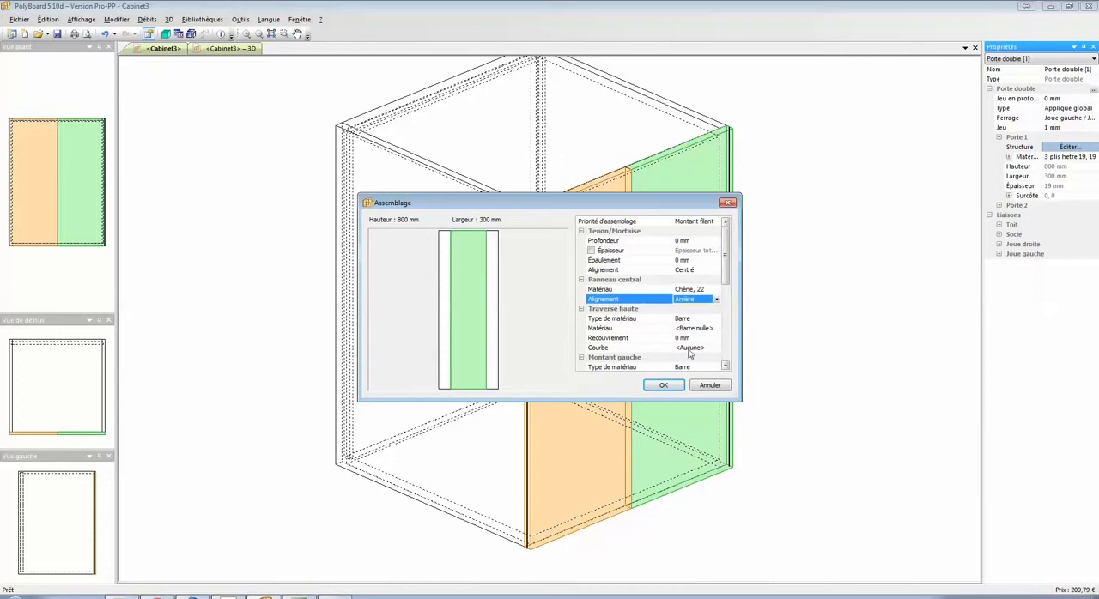
click(677, 384)
Inspect the assembled Porte 1 from several angles in 3D and return to the cabinet drawing.
click(230, 48)
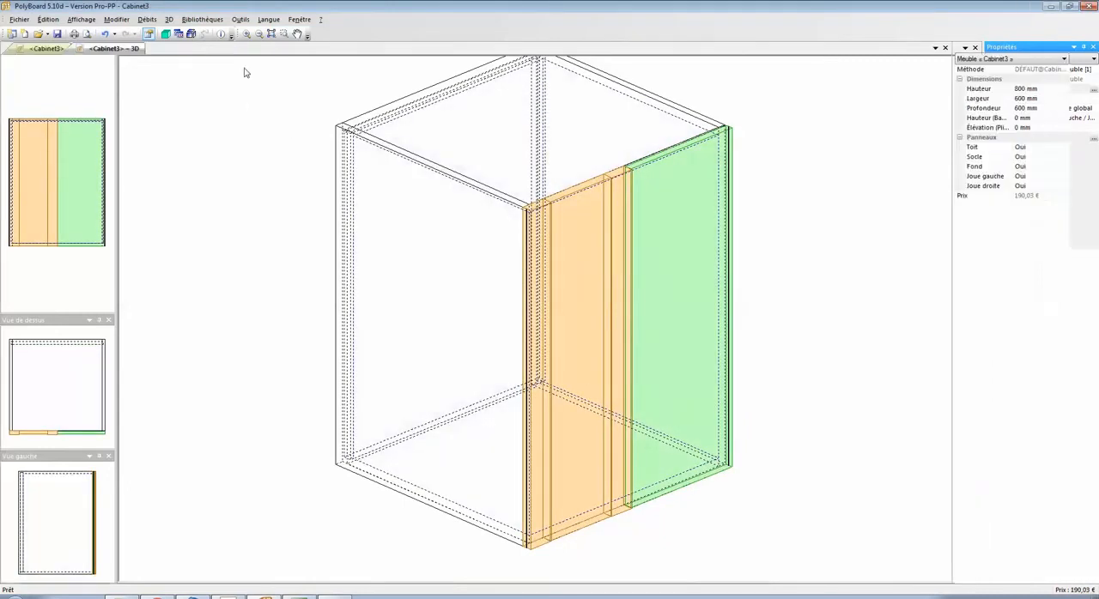
mouse_move(368, 240)
mouse_down()
mouse_move(604, 268)
mouse_move(626, 260)
mouse_move(572, 312)
mouse_move(481, 235)
mouse_move(370, 216)
mouse_move(437, 252)
mouse_move(447, 218)
mouse_up()
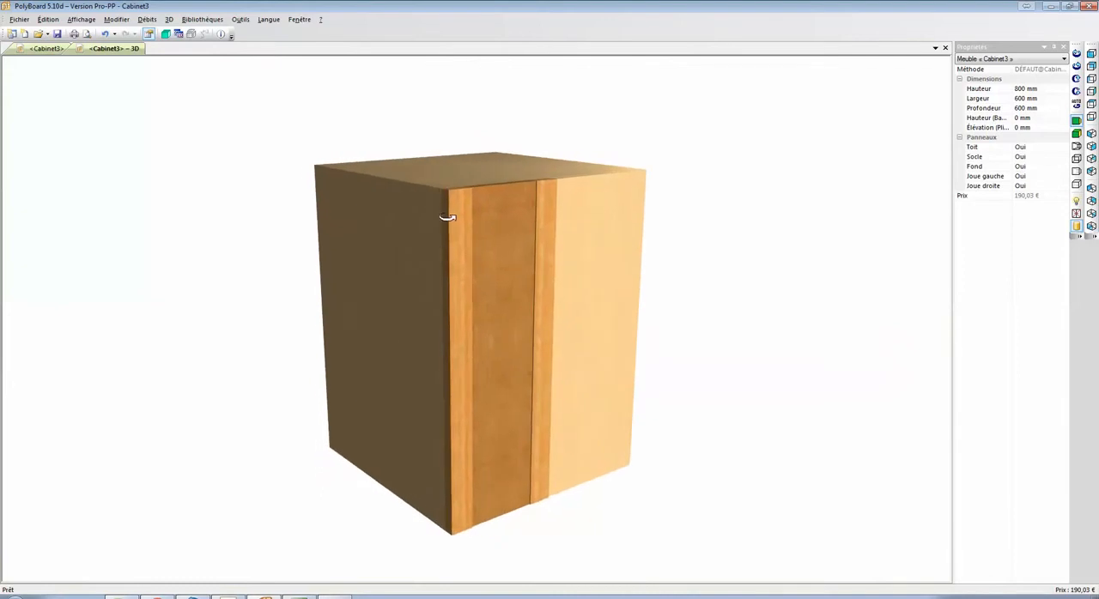
drag(552, 240, 485, 234)
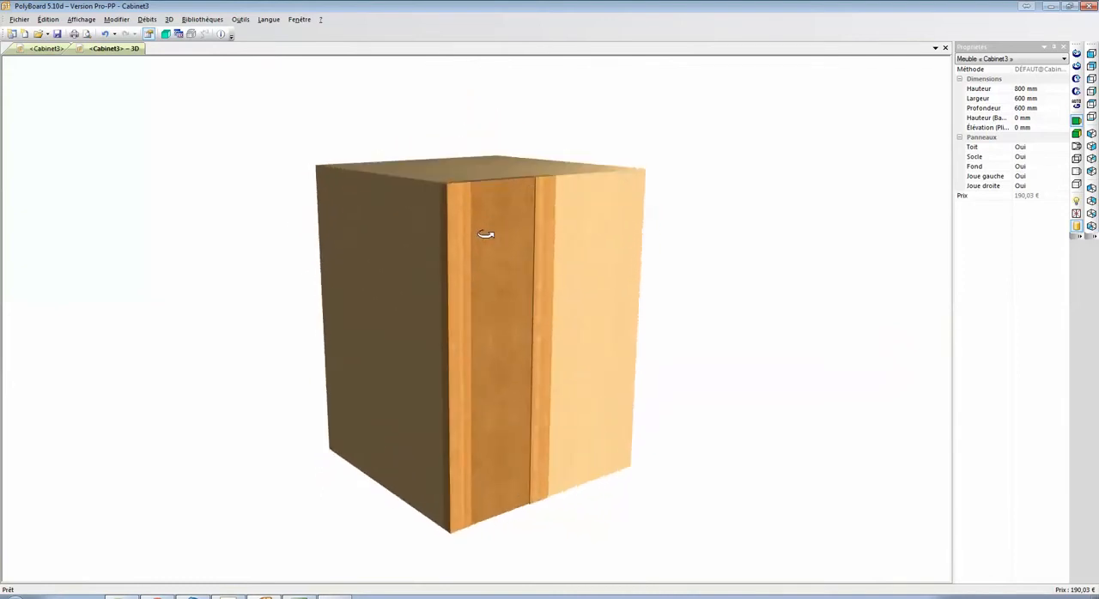
click(49, 49)
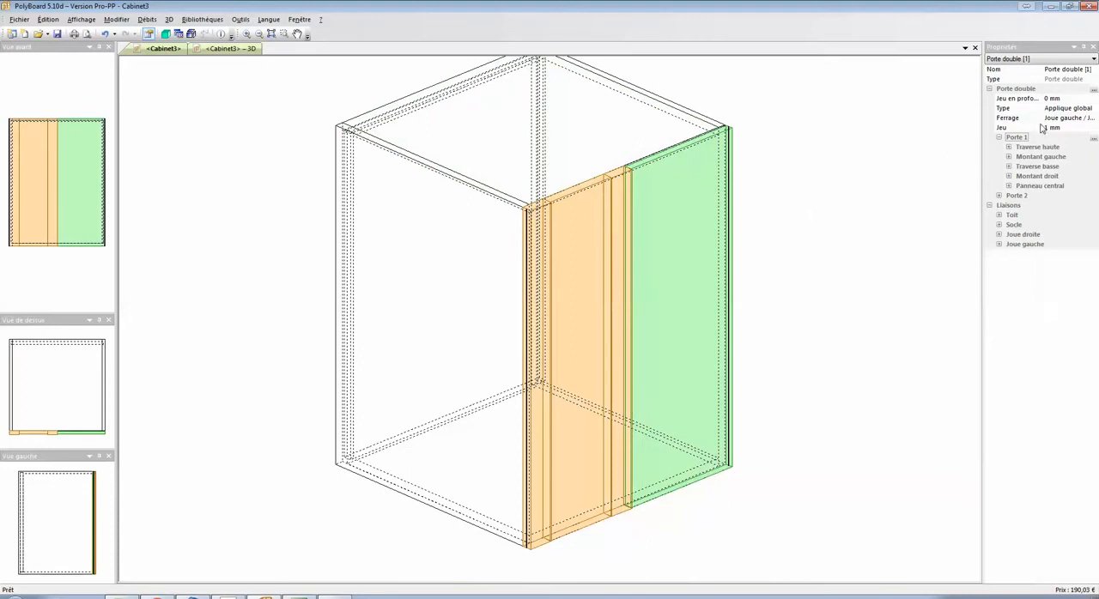
Copy the structure of Porte 1 and paste it onto Porte 2.
click(1093, 138)
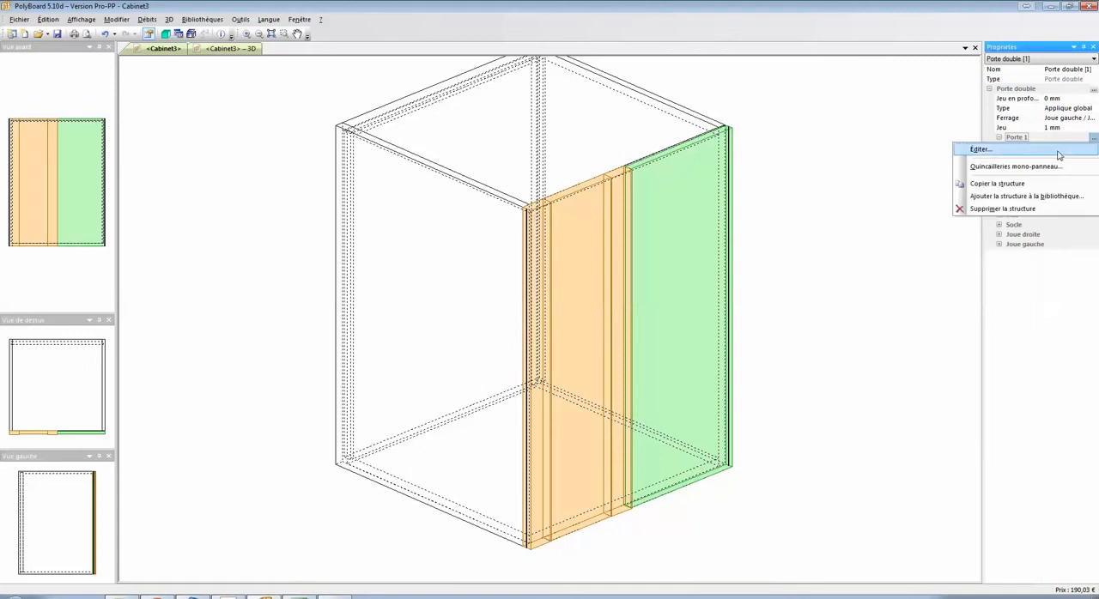
click(1035, 183)
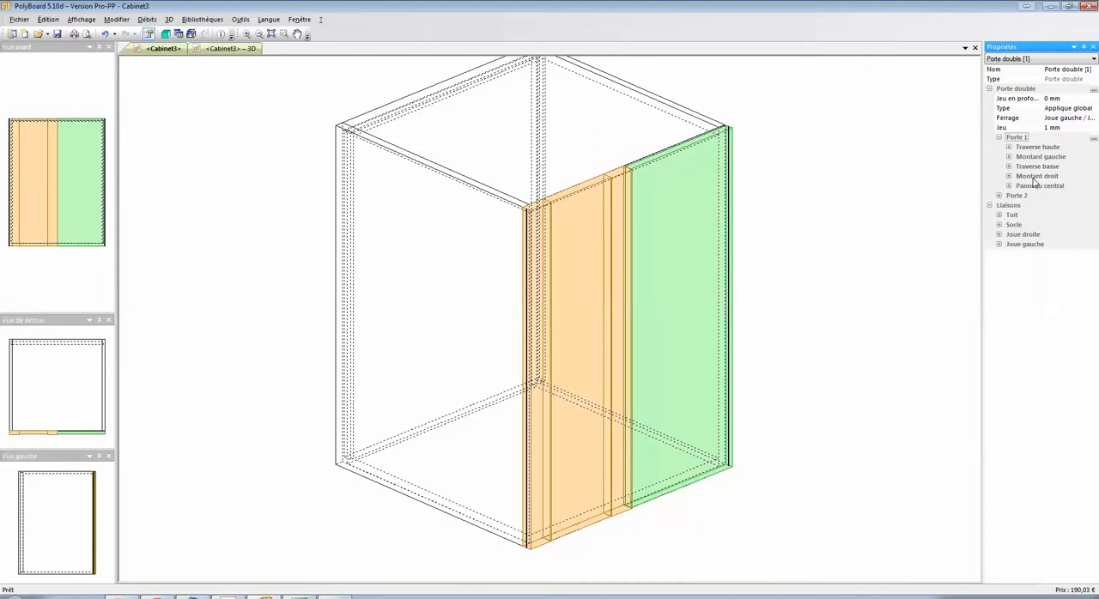
click(1017, 195)
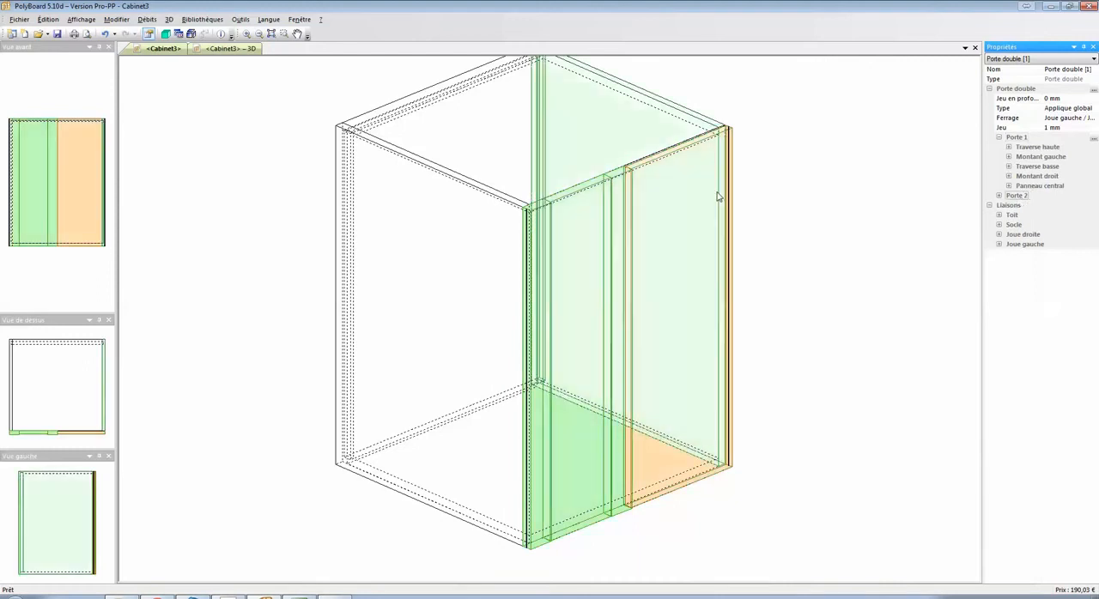
click(1000, 197)
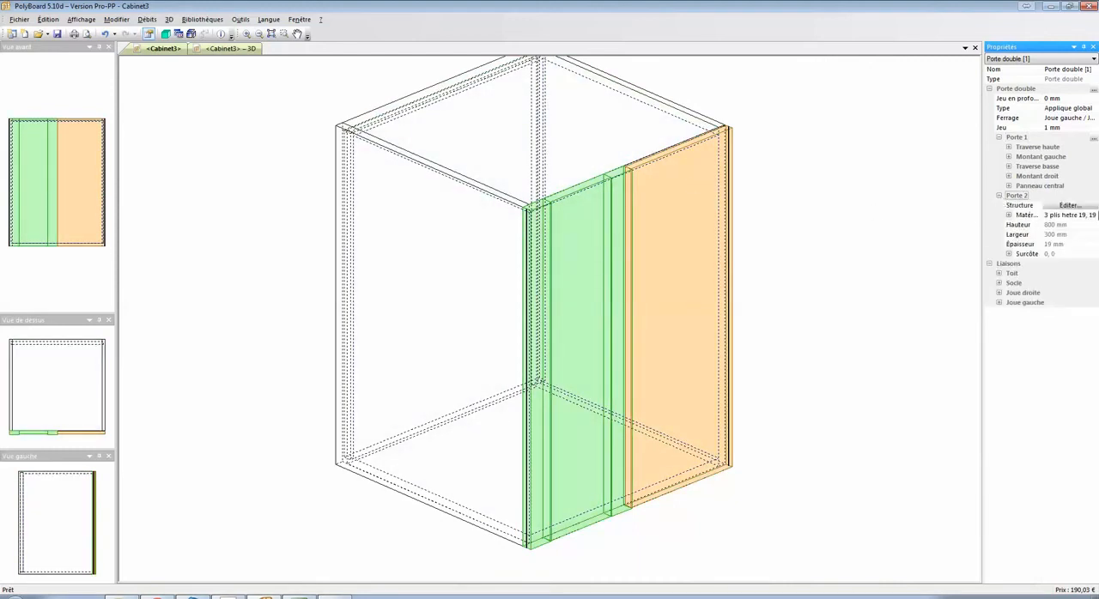
click(1068, 205)
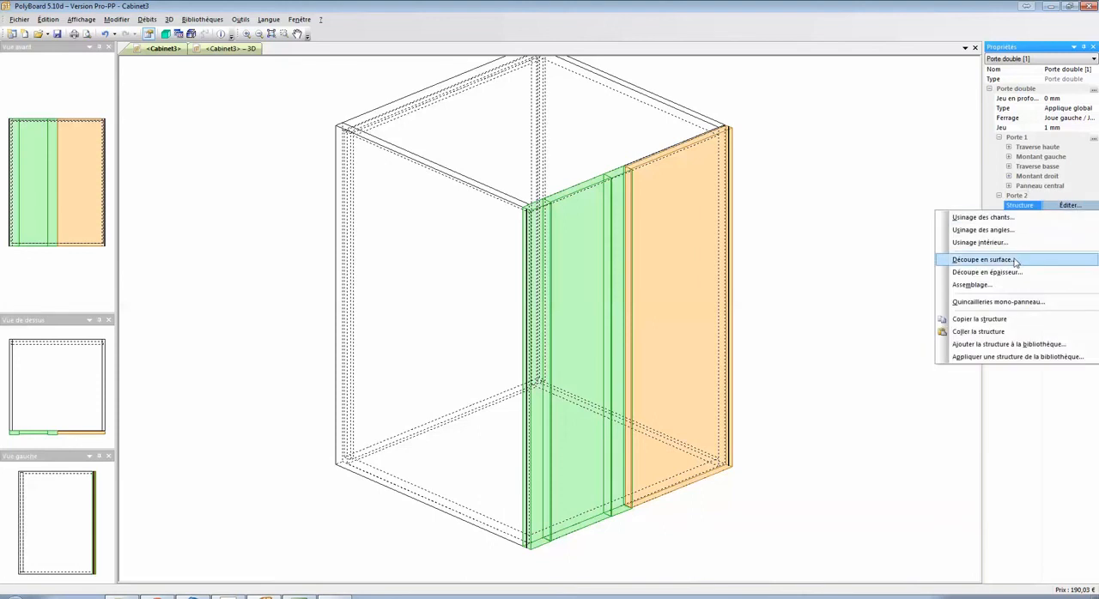
click(978, 331)
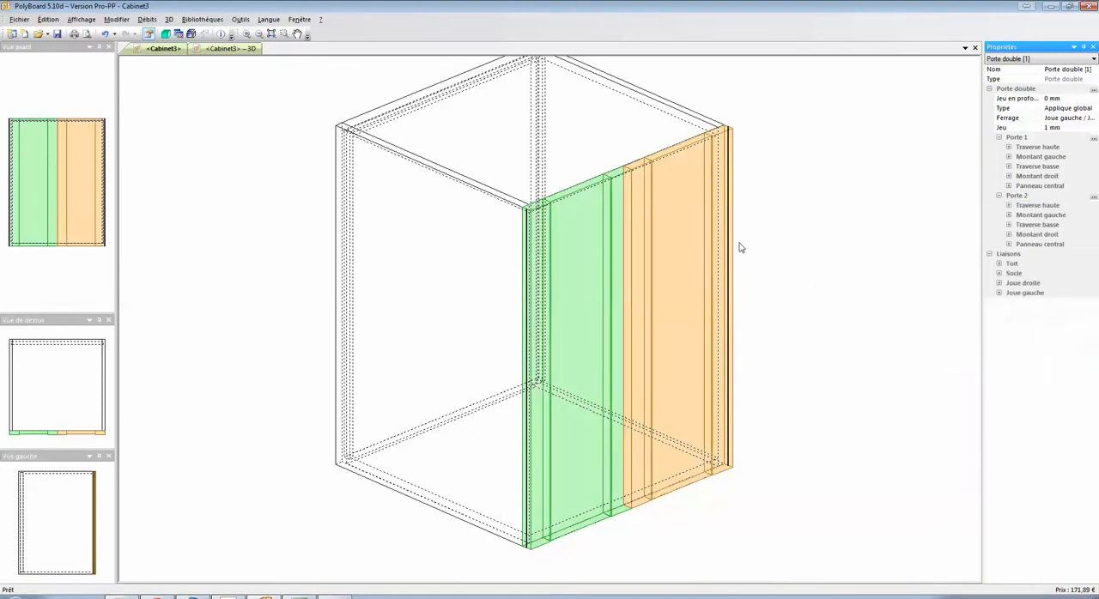
Check both assembled doors in 3D from several angles, opening and closing them.
click(230, 48)
drag(398, 230, 518, 277)
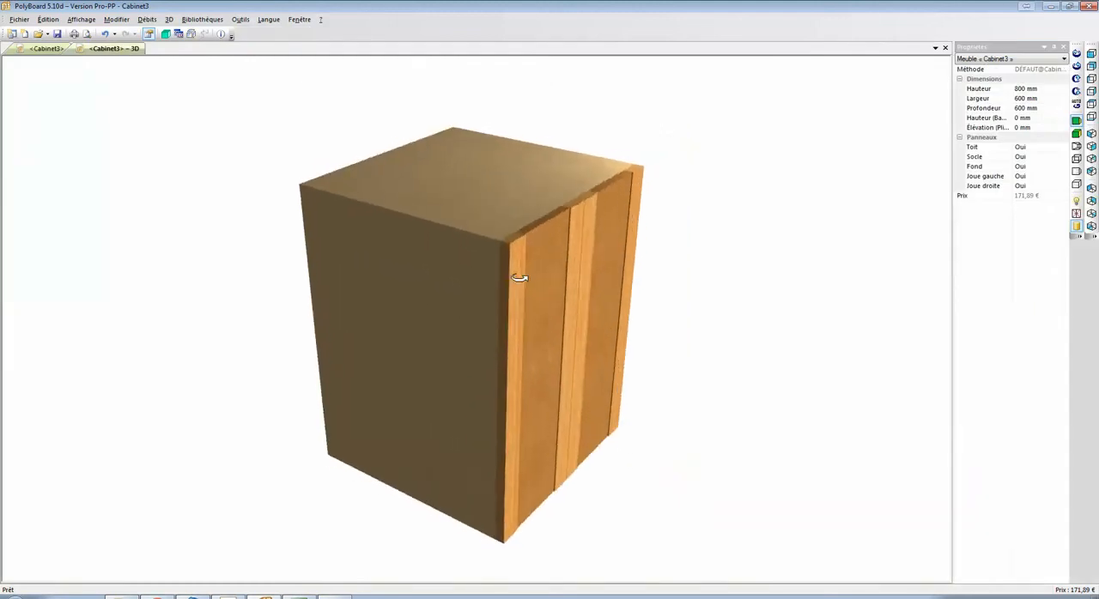
click(1088, 218)
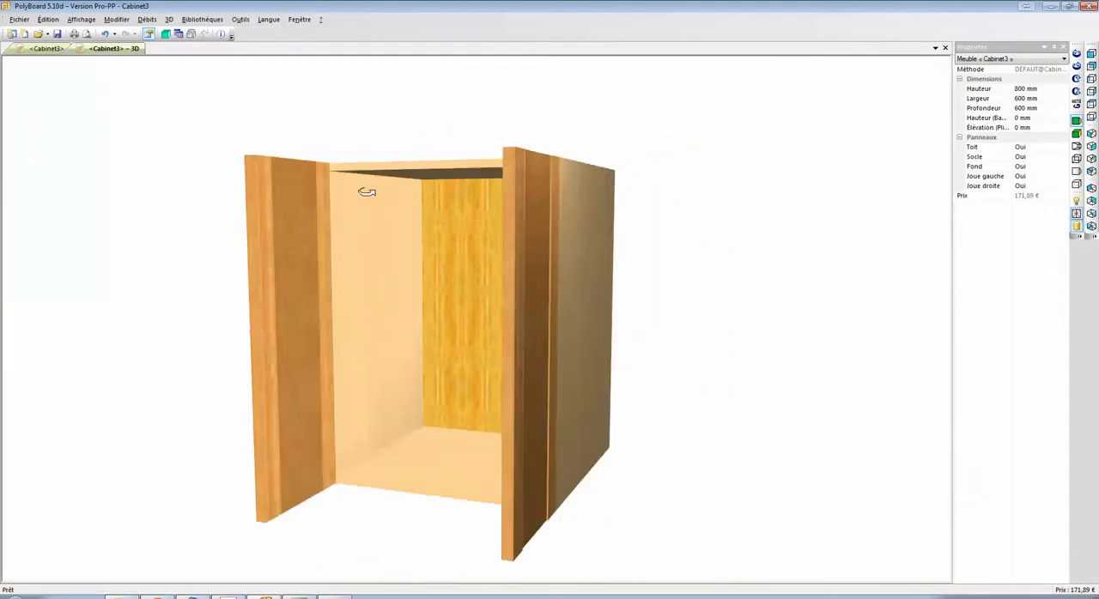
drag(366, 191, 695, 210)
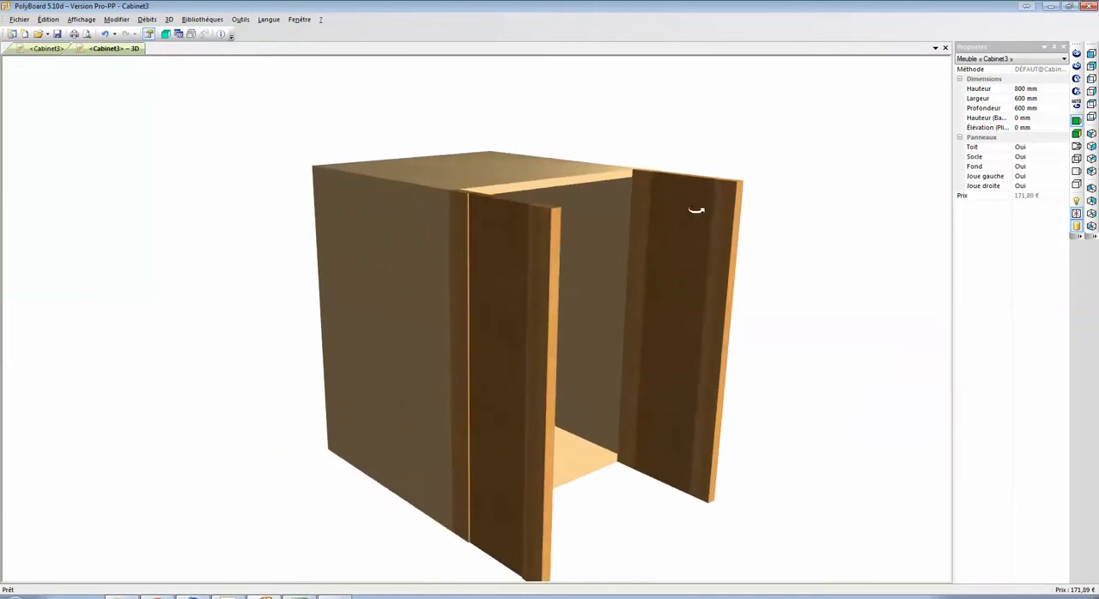
click(1076, 214)
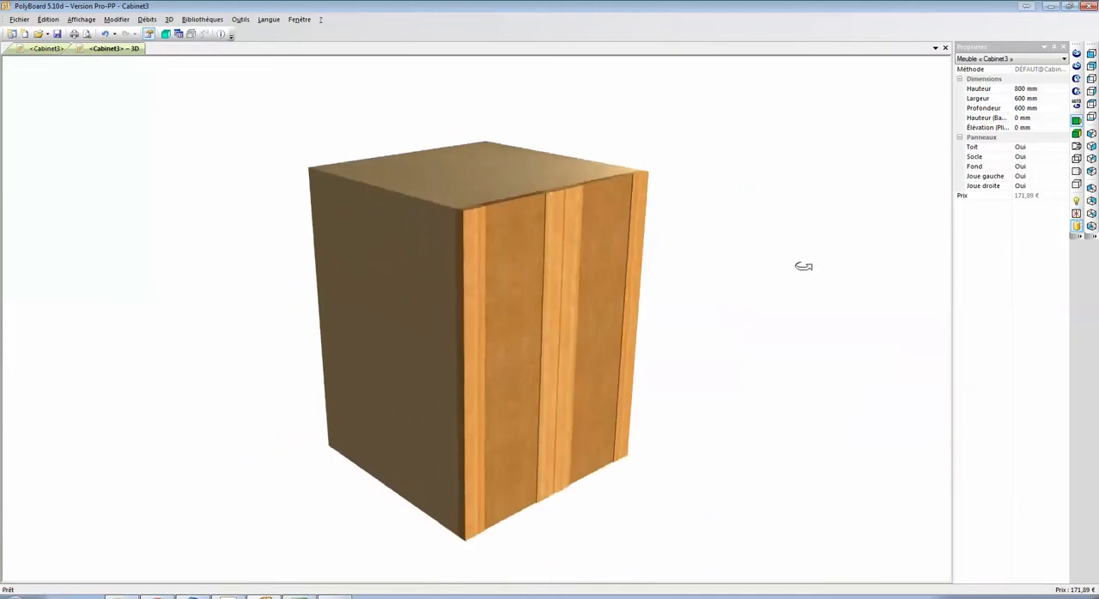
drag(804, 267, 769, 246)
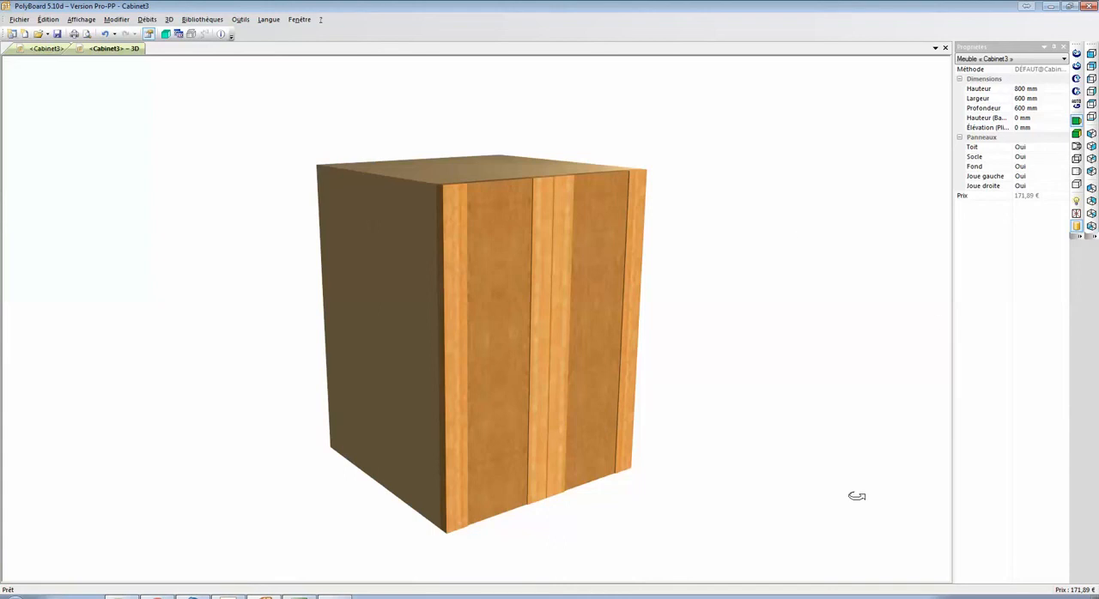
click(994, 597)
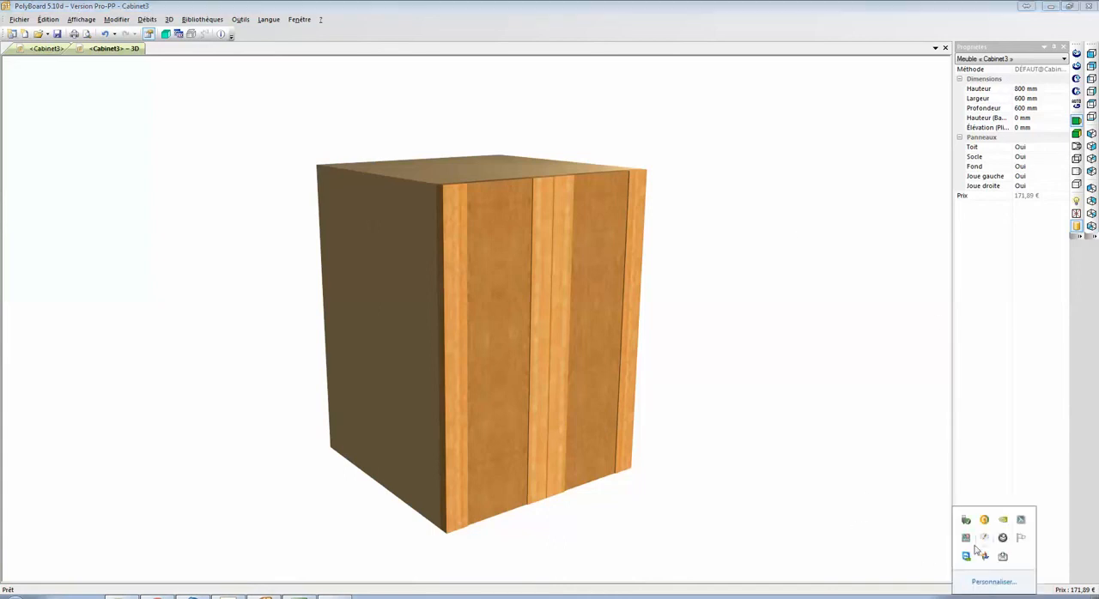